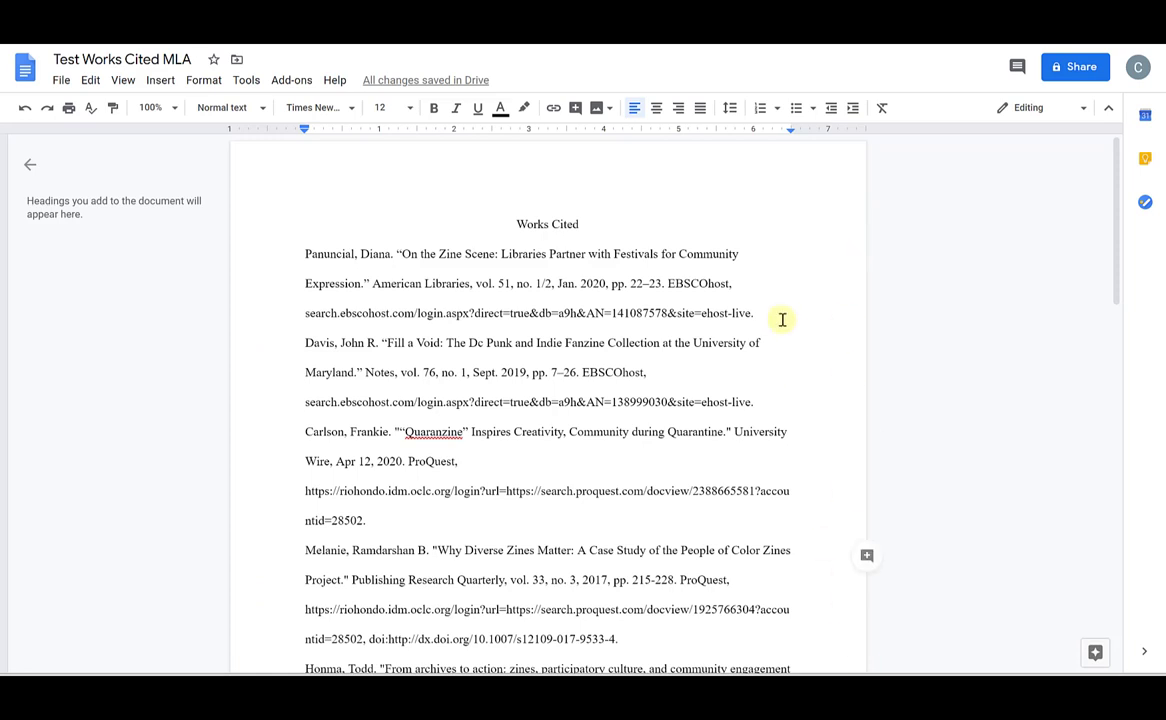
Step: Check in the page setup that all four margins are 1 inch and accept the settings
left_click(62, 81)
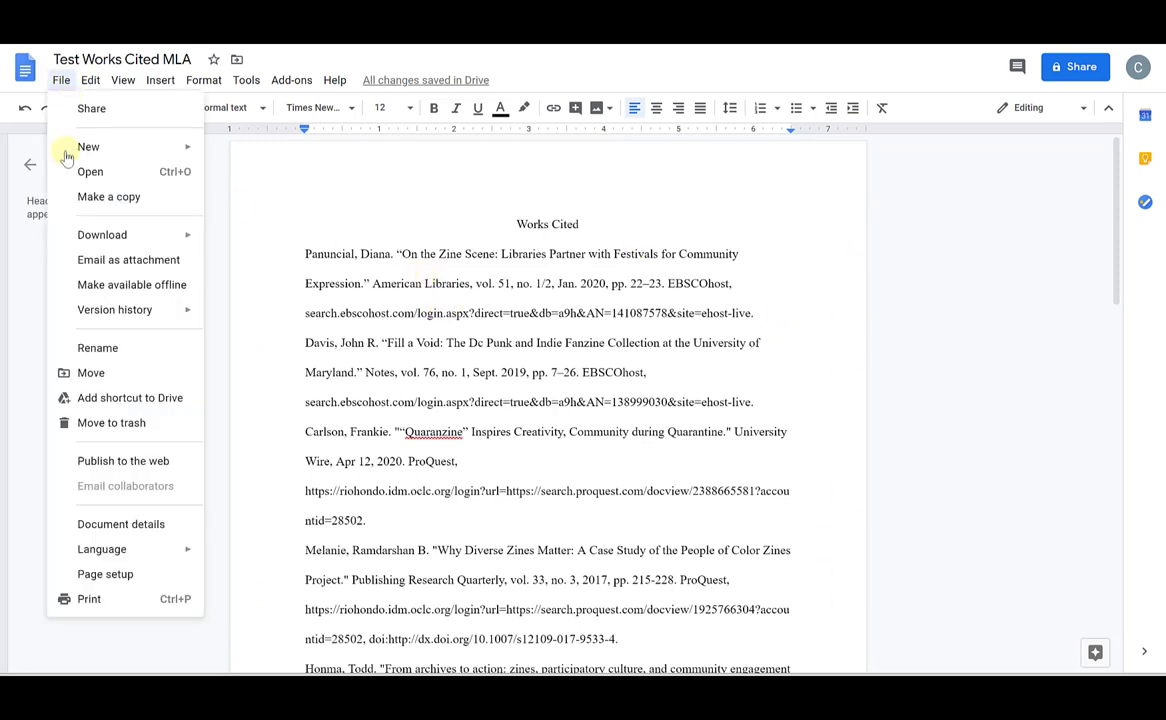
left_click(110, 576)
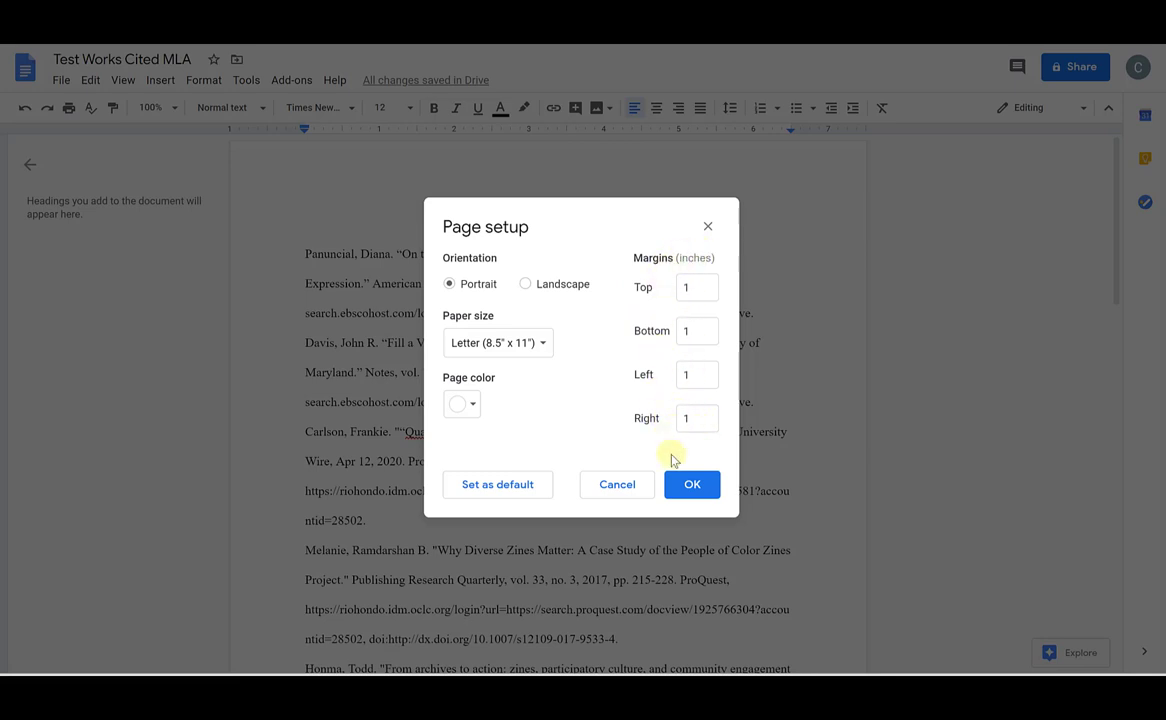
left_click(694, 488)
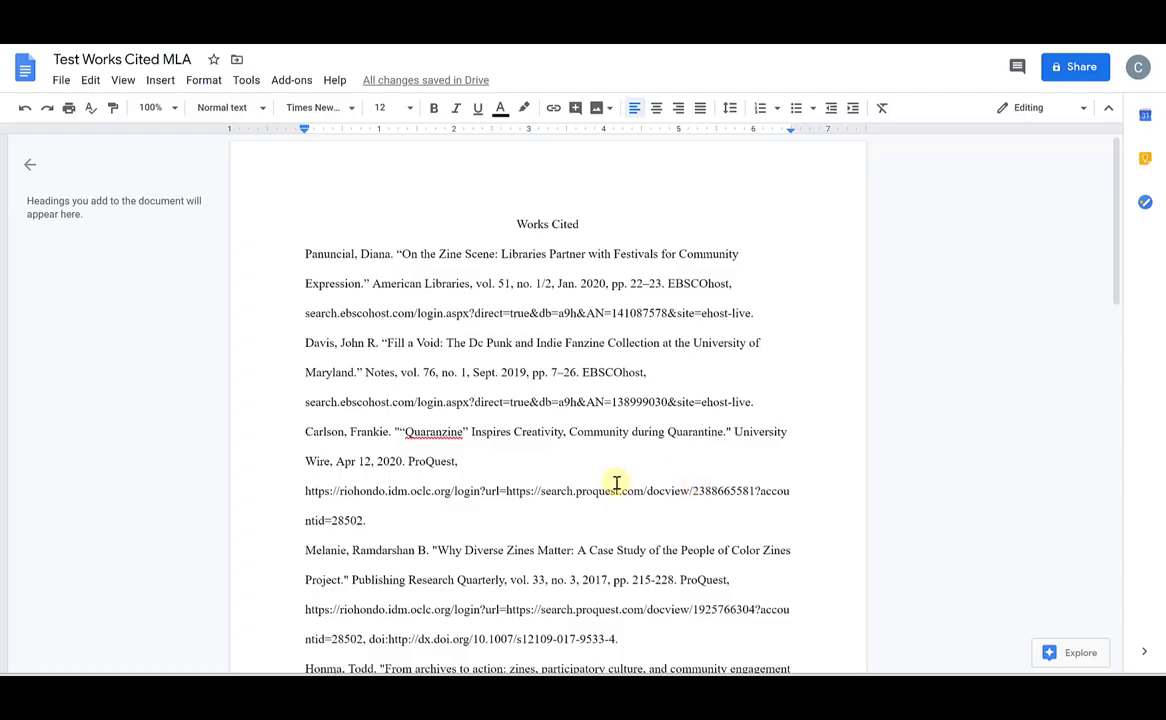
scroll(617, 481, "down", 1)
scroll(620, 479, "up", 1)
scroll(620, 479, "down", 1)
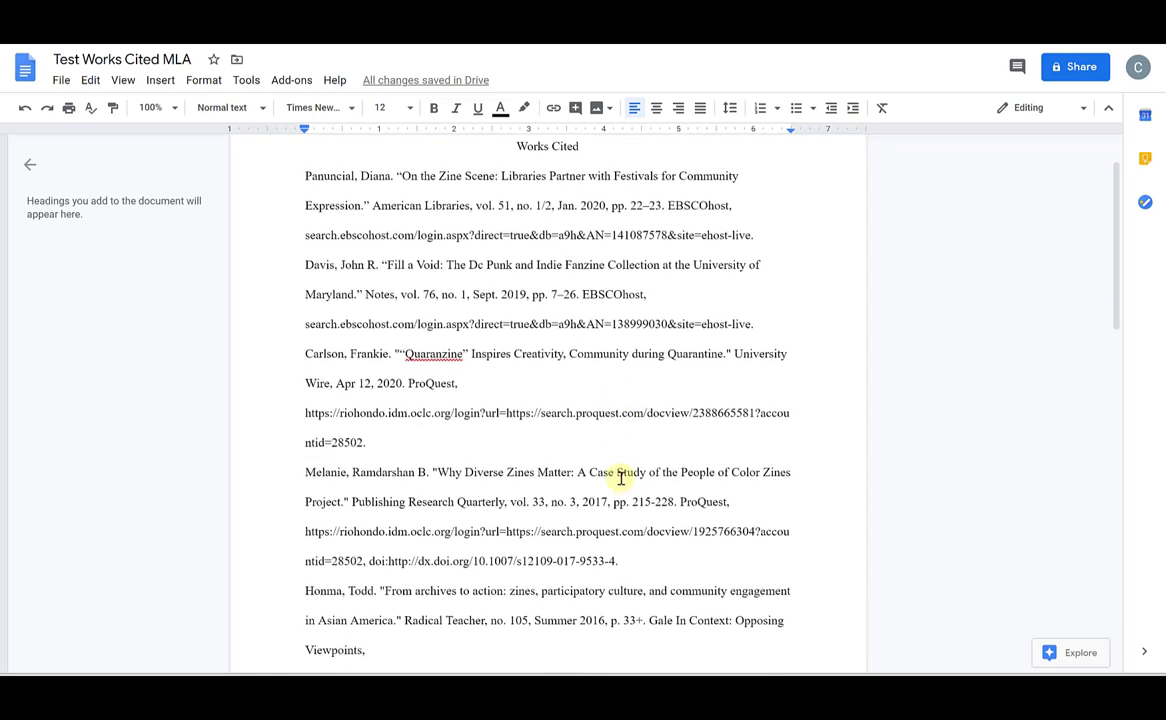
scroll(620, 479, "up", 1)
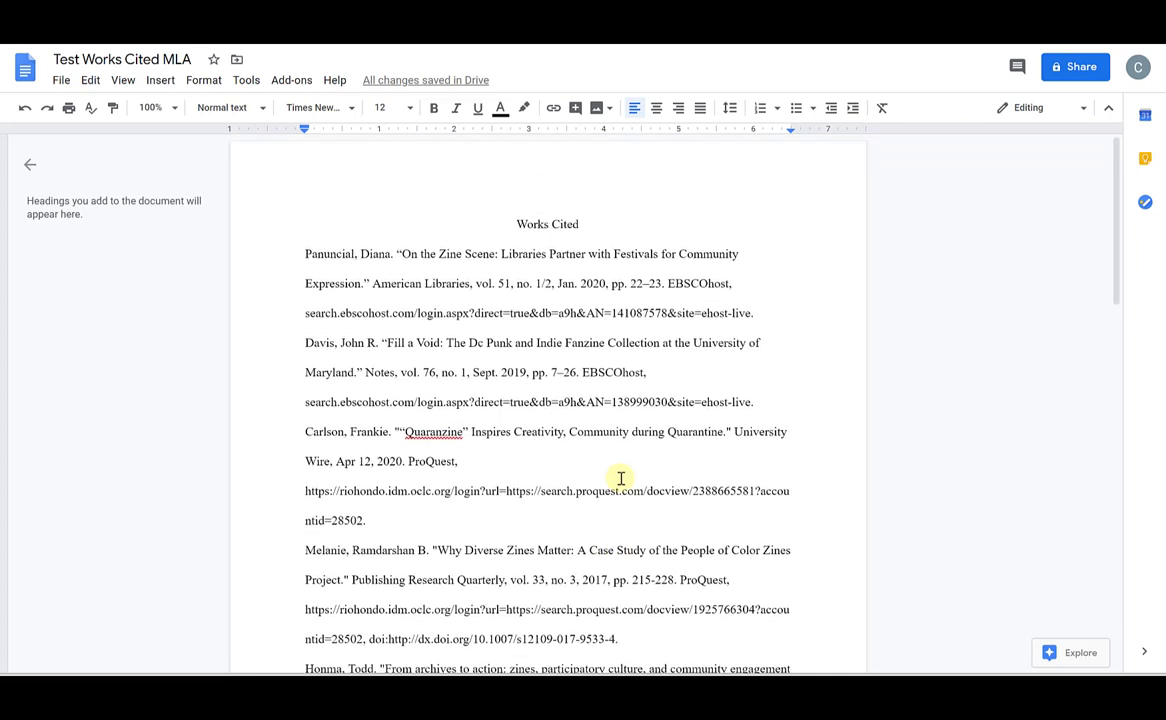
Step: Add an empty line under the Works Cited heading and move the "How to Make a Zine" citation from the end onto it
left_click(304, 254)
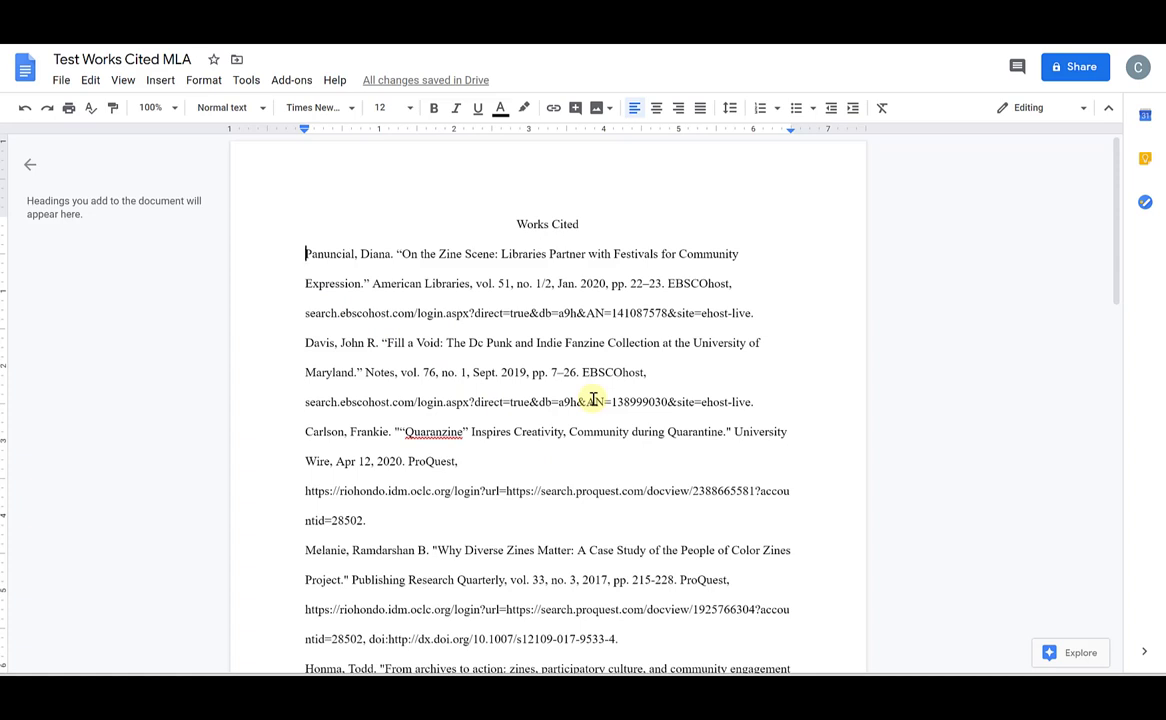
key("Return")
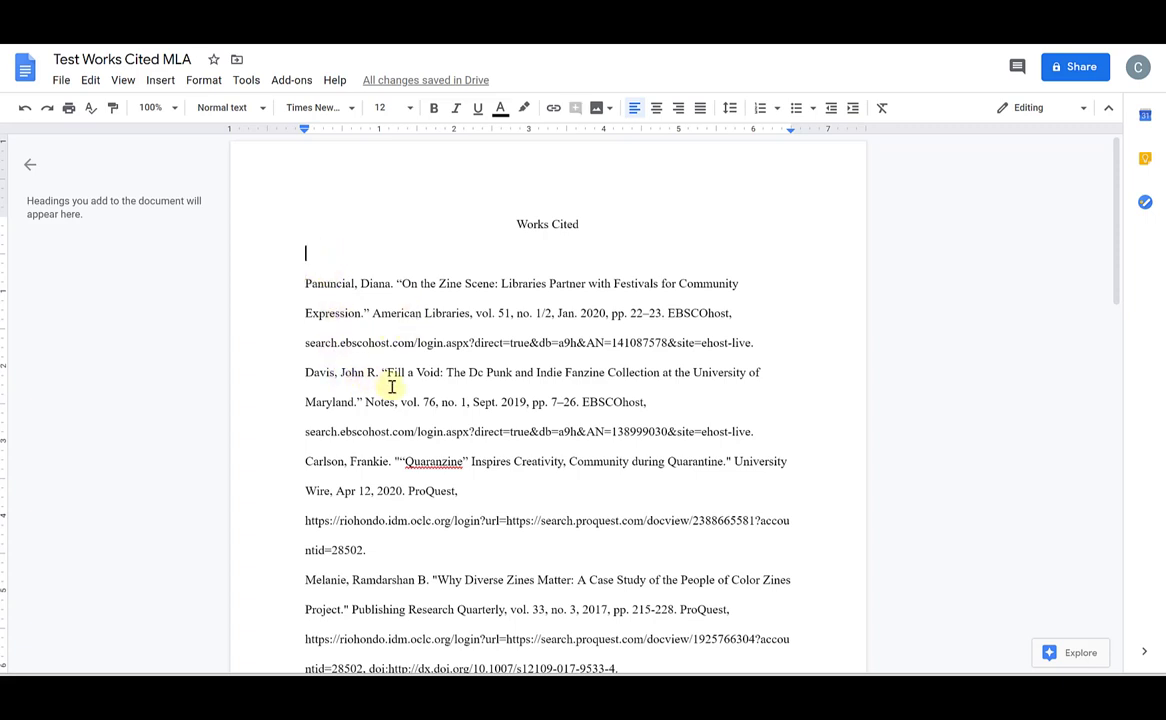
scroll(393, 387, "down", 5)
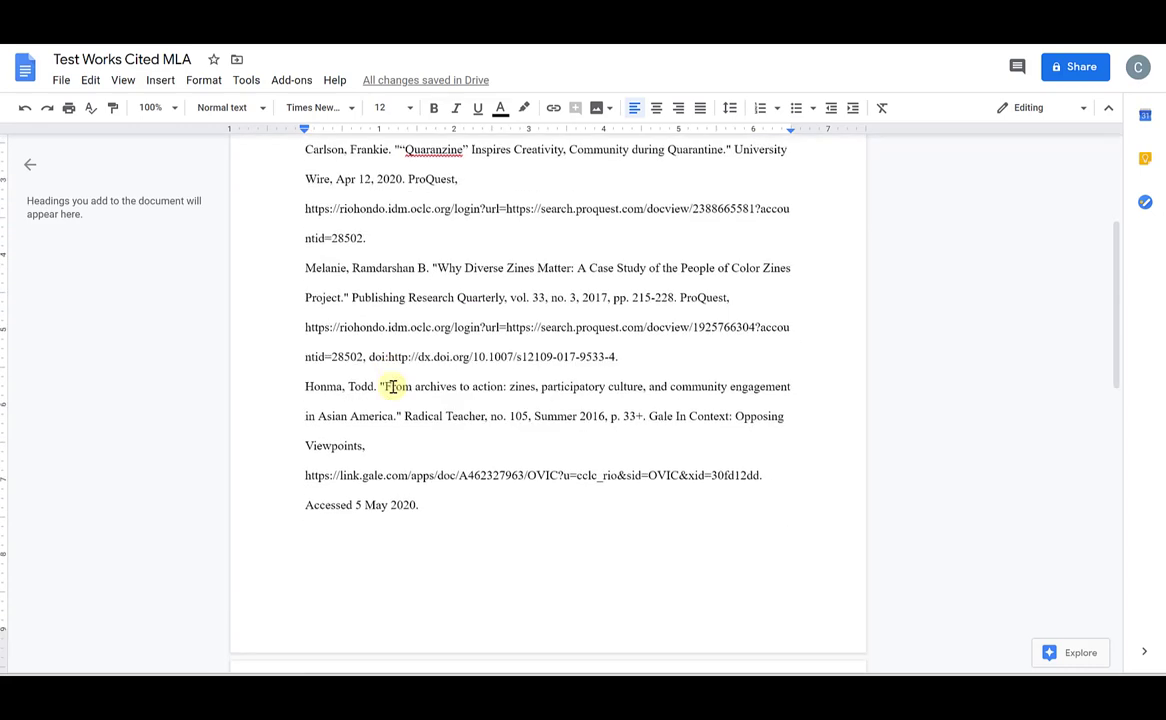
scroll(393, 387, "down", 7)
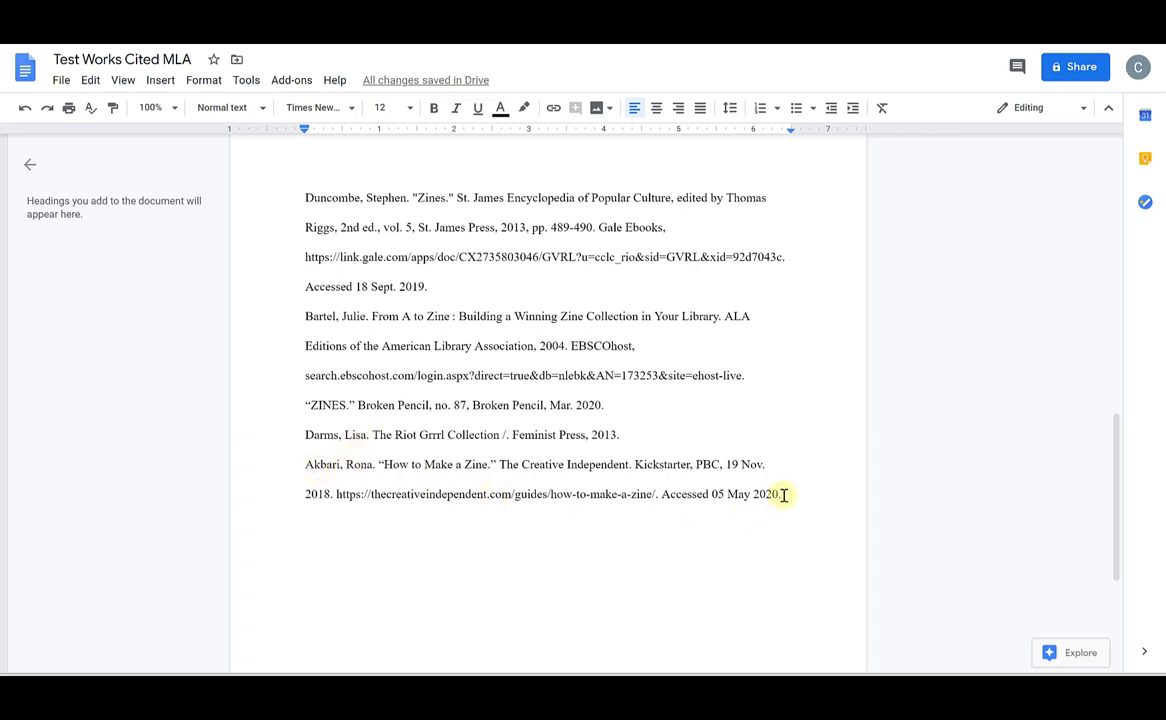
left_click_drag(783, 494, 319, 475)
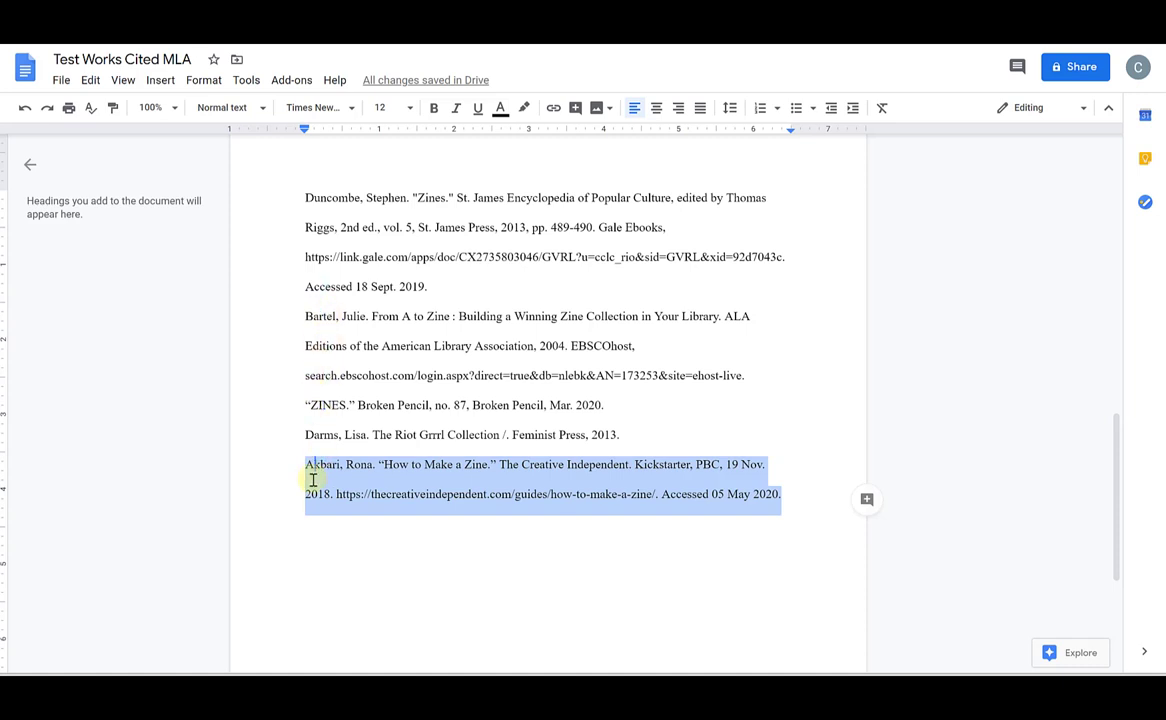
left_click(312, 478)
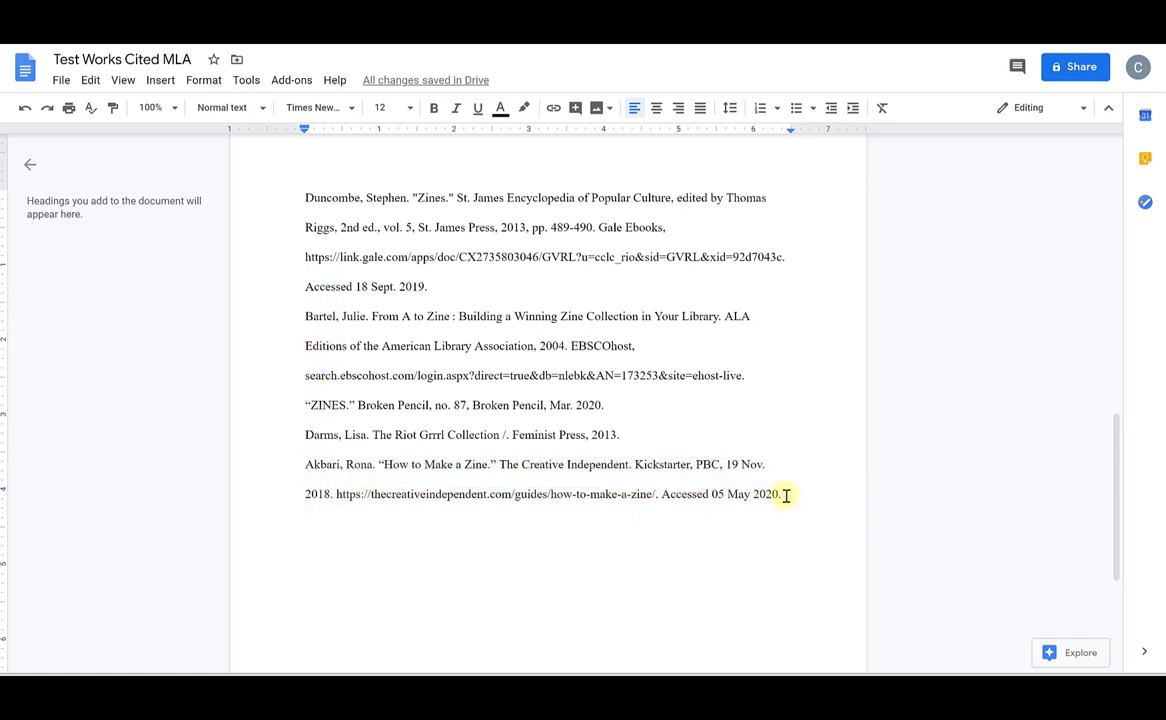
left_click_drag(784, 495, 305, 472)
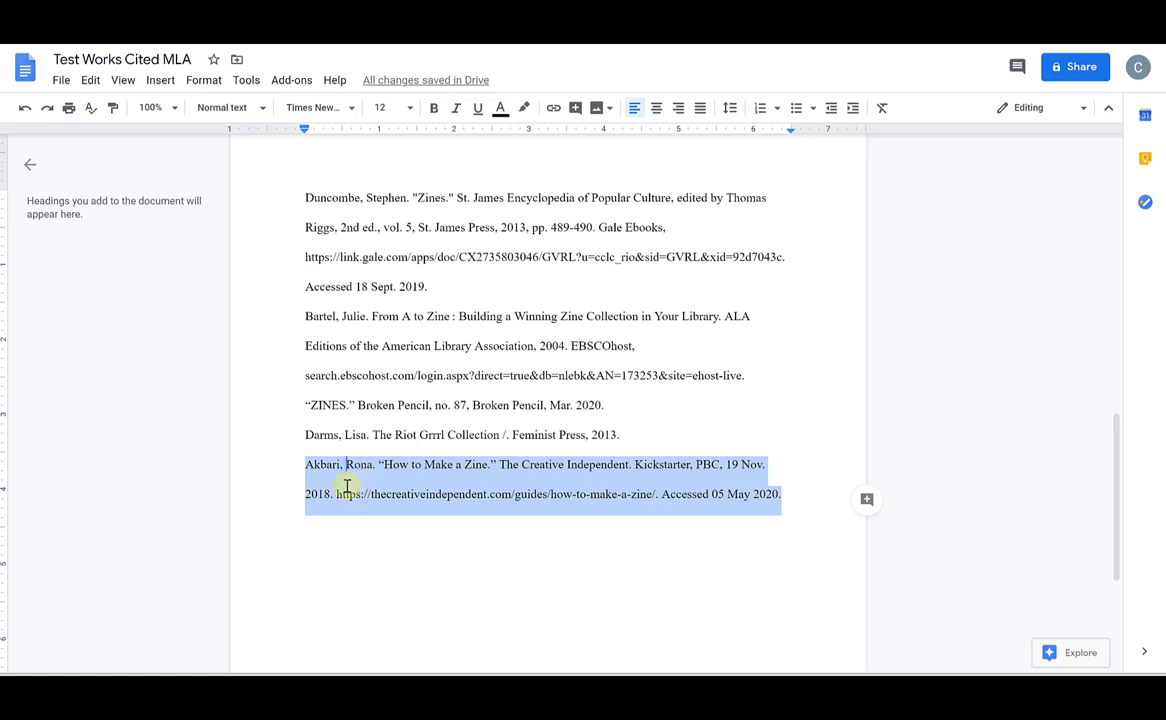
left_click_drag(345, 483, 310, 222)
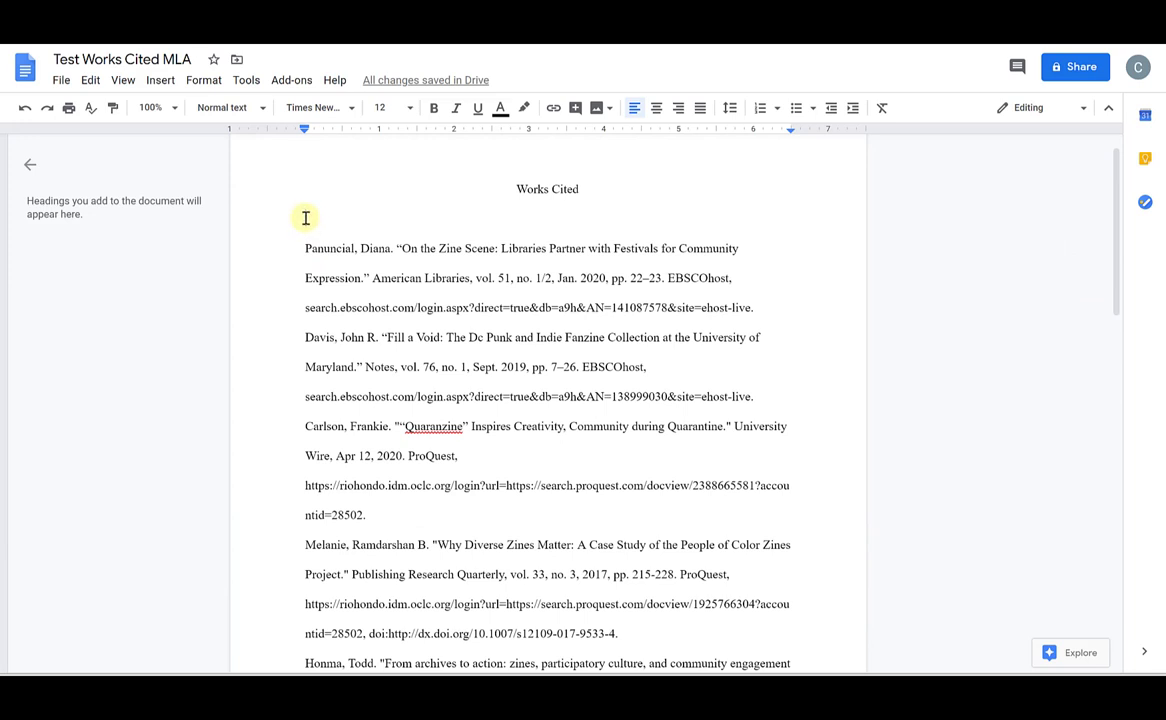
left_click_drag(305, 218, 304, 220)
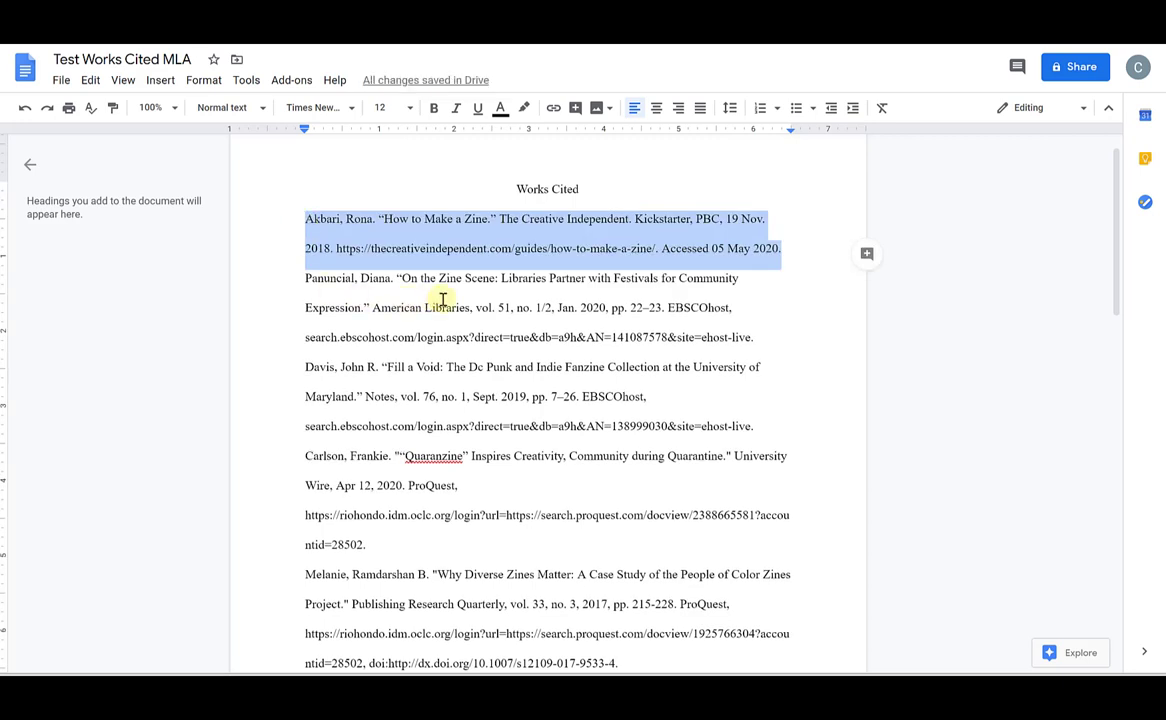
Step: Insert an empty line directly below the "How to Make a Zine" citation
left_click(437, 277)
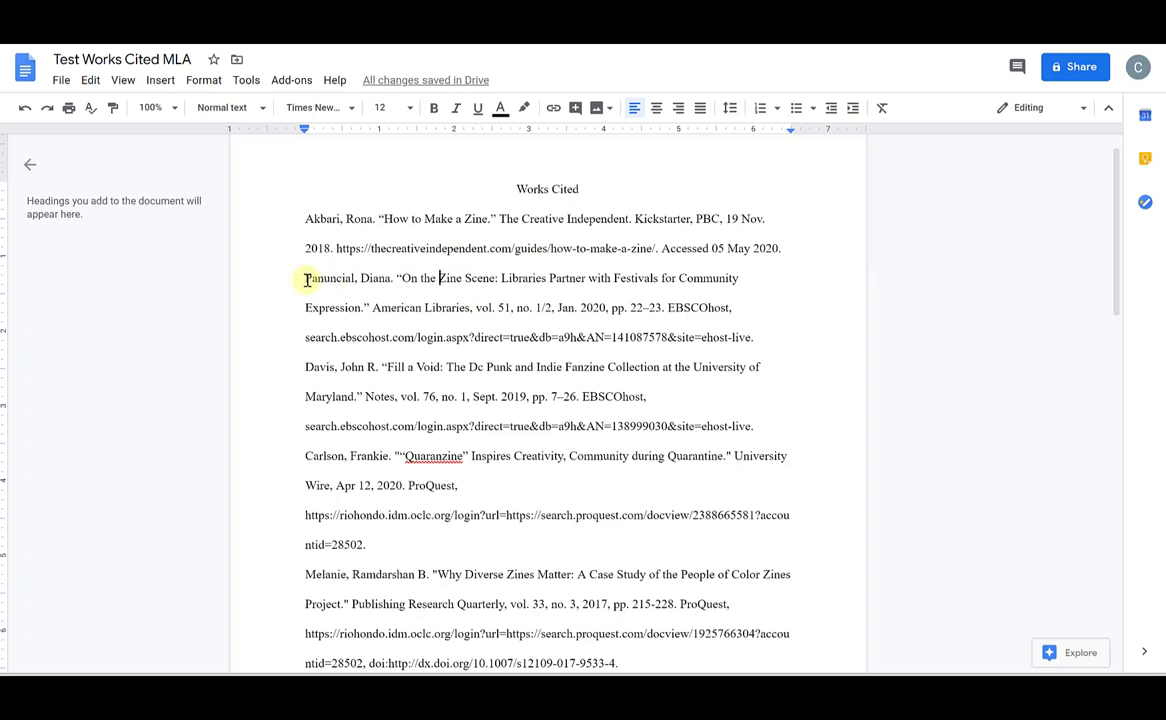
left_click(307, 280)
left_click(783, 249)
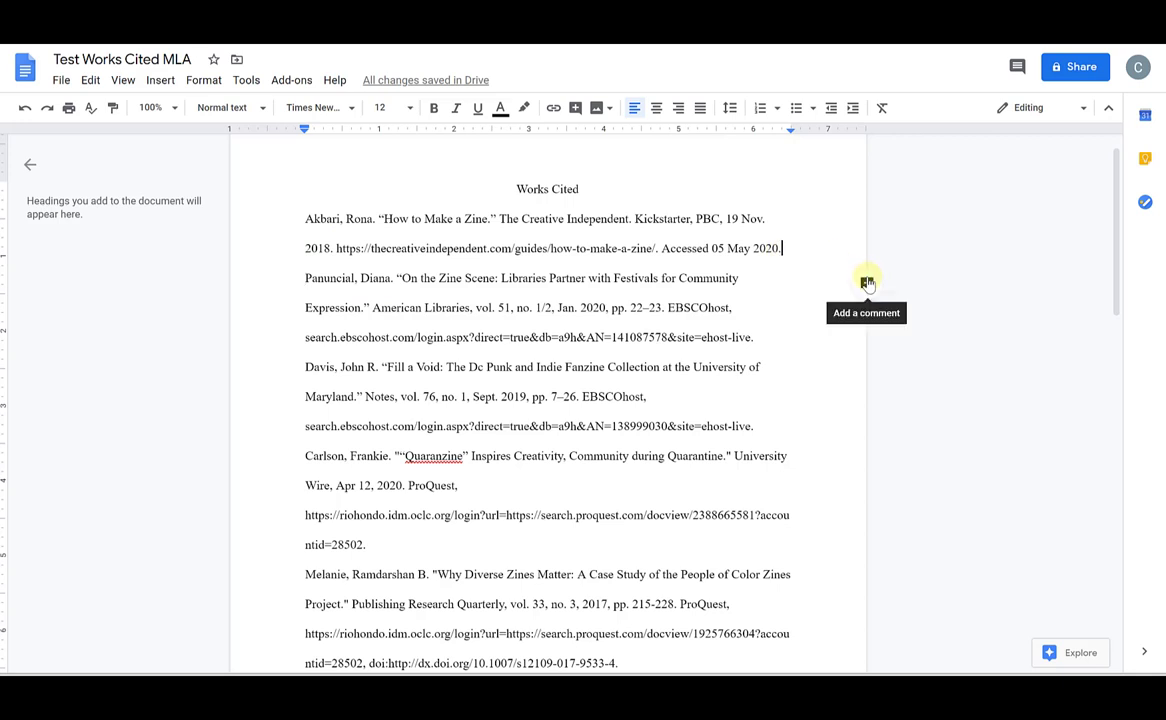
key("Return")
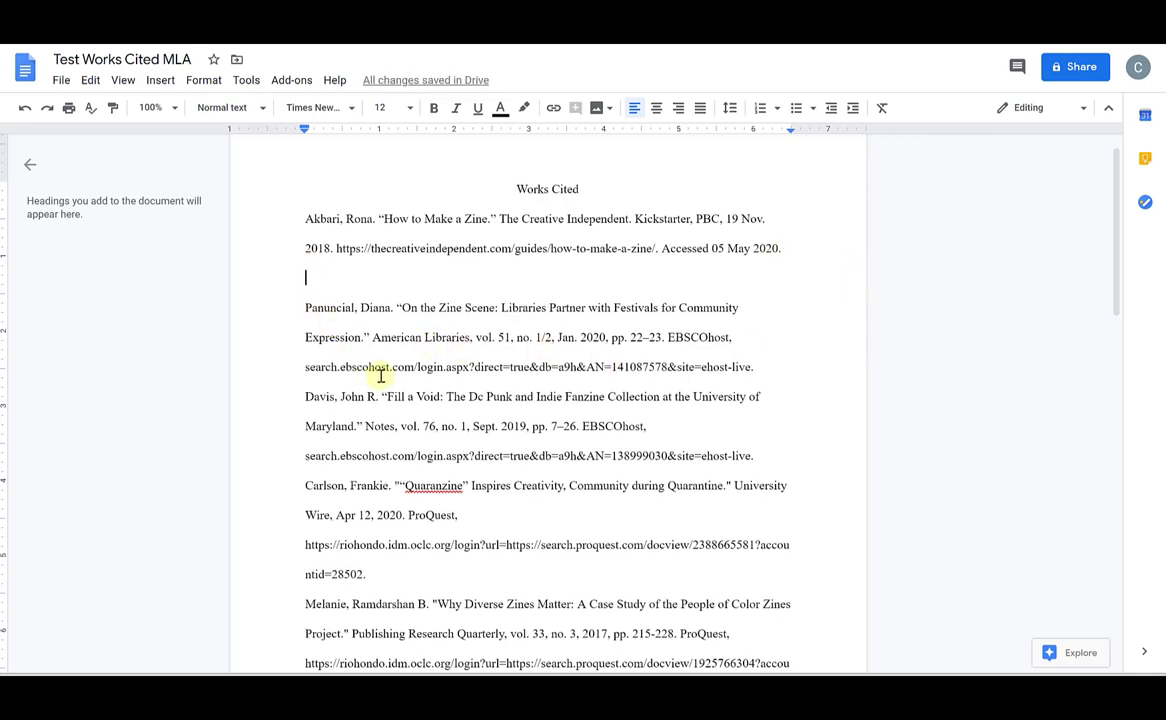
Step: Move the "From A to Zine" citation from the second page onto the empty line below "How to Make a Zine"
scroll(381, 376, "down", 3)
scroll(381, 376, "down", 15)
scroll(381, 376, "up", 3)
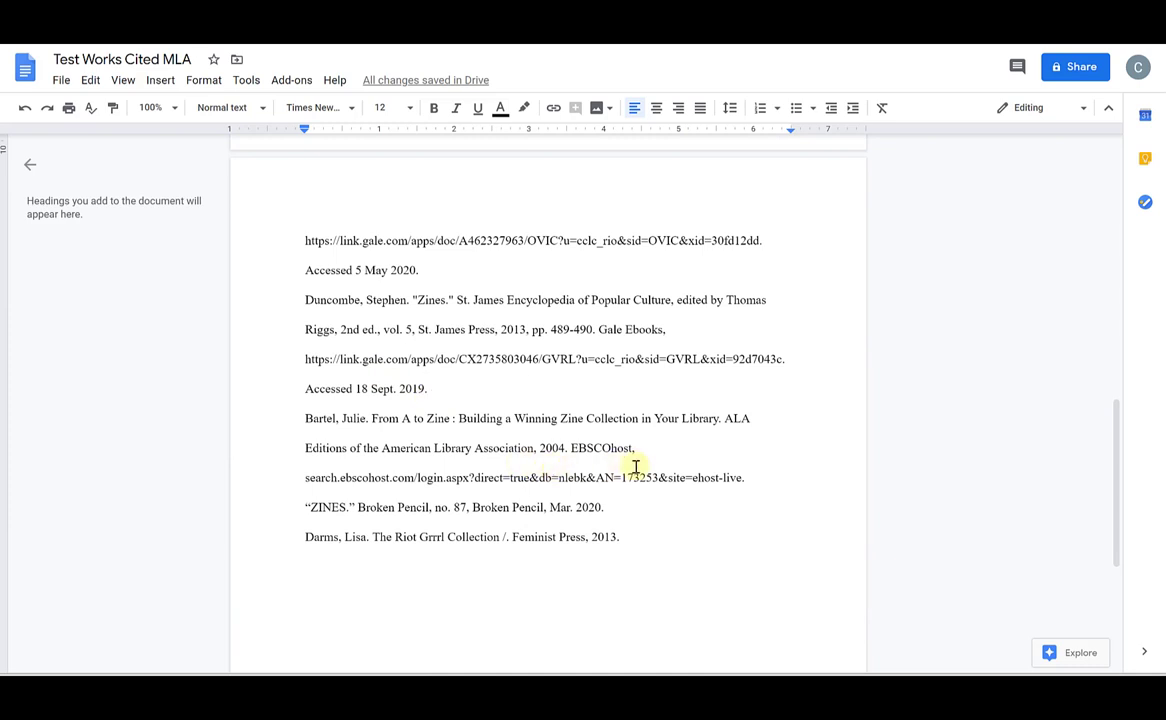
left_click_drag(748, 478, 307, 425)
key("ctrl+c")
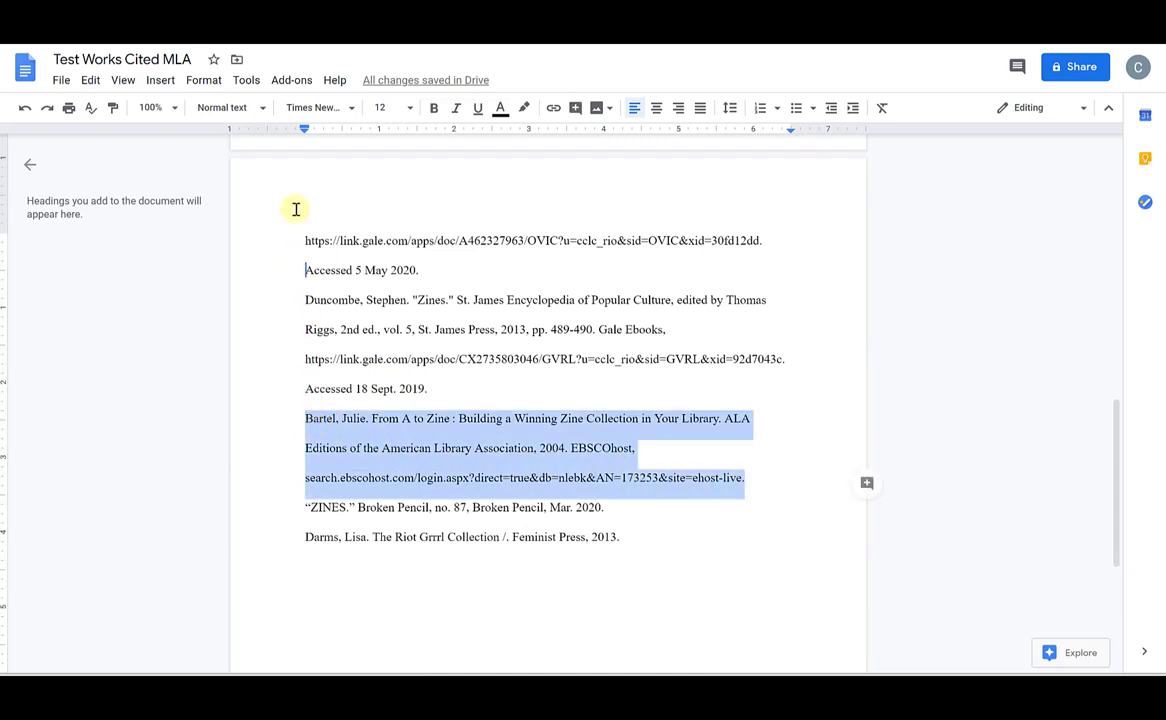
scroll(310, 143, "up", 10)
left_click(309, 157)
scroll(309, 157, "up", 1)
left_click(309, 277)
key("ctrl+v")
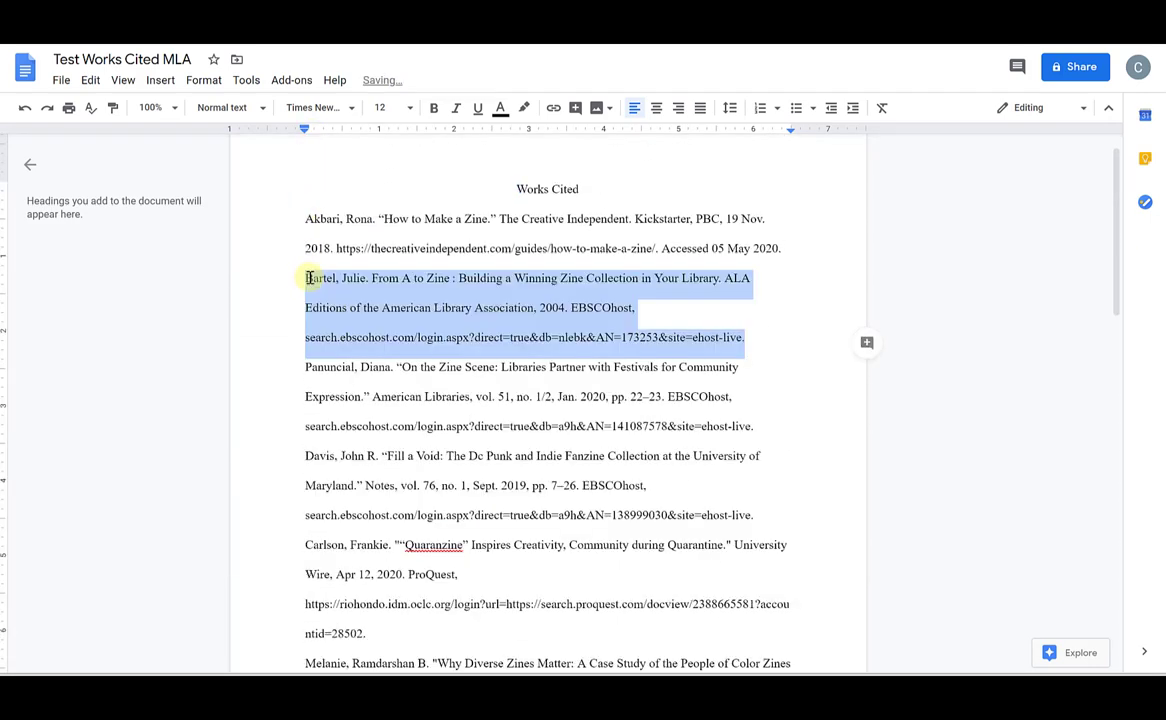
Step: Move the whole "Quaranzine" citation directly in front of the "On the Zine Scene" citation
left_click(303, 368)
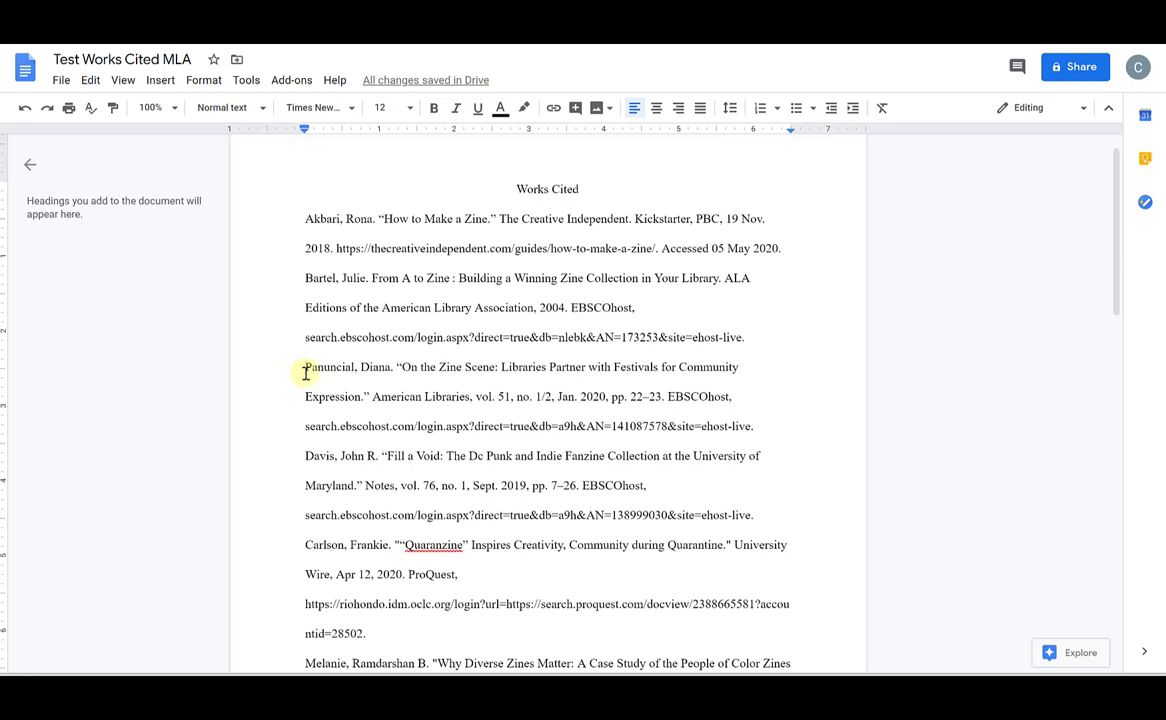
scroll(481, 395, "down", 3)
scroll(481, 401, "down", 3)
scroll(366, 280, "up", 2)
left_click(368, 398)
left_click_drag(366, 399, 305, 325)
scroll(362, 385, "up", 2)
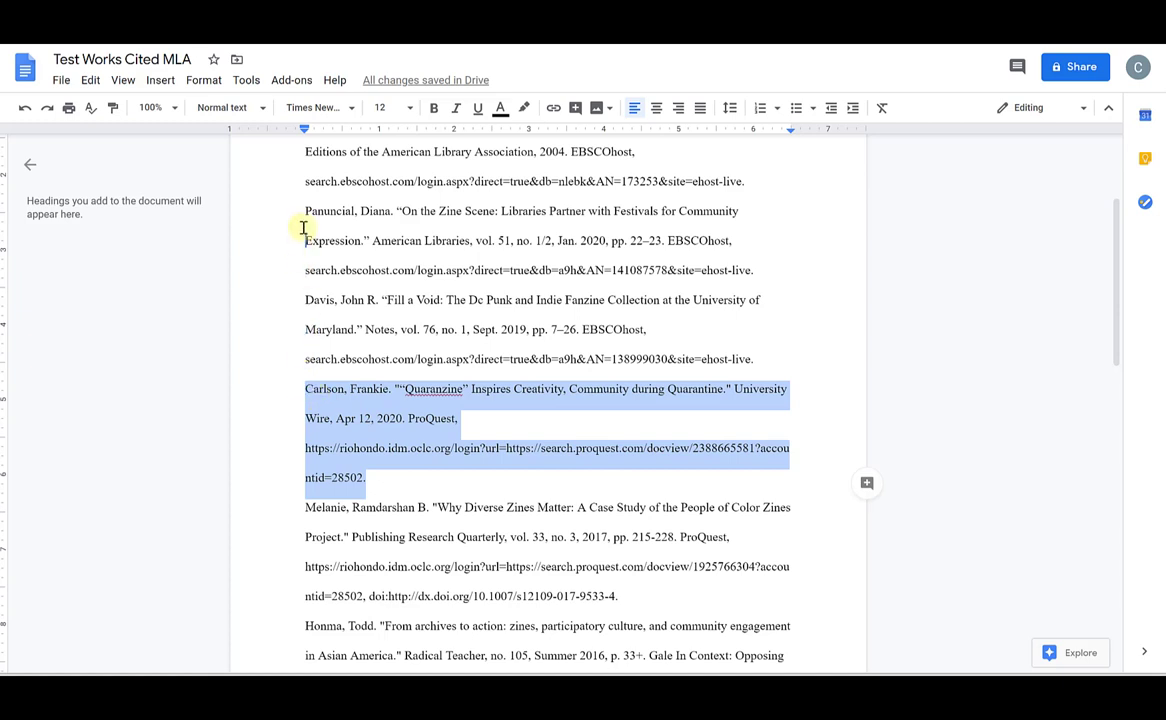
left_click_drag(303, 227, 306, 220)
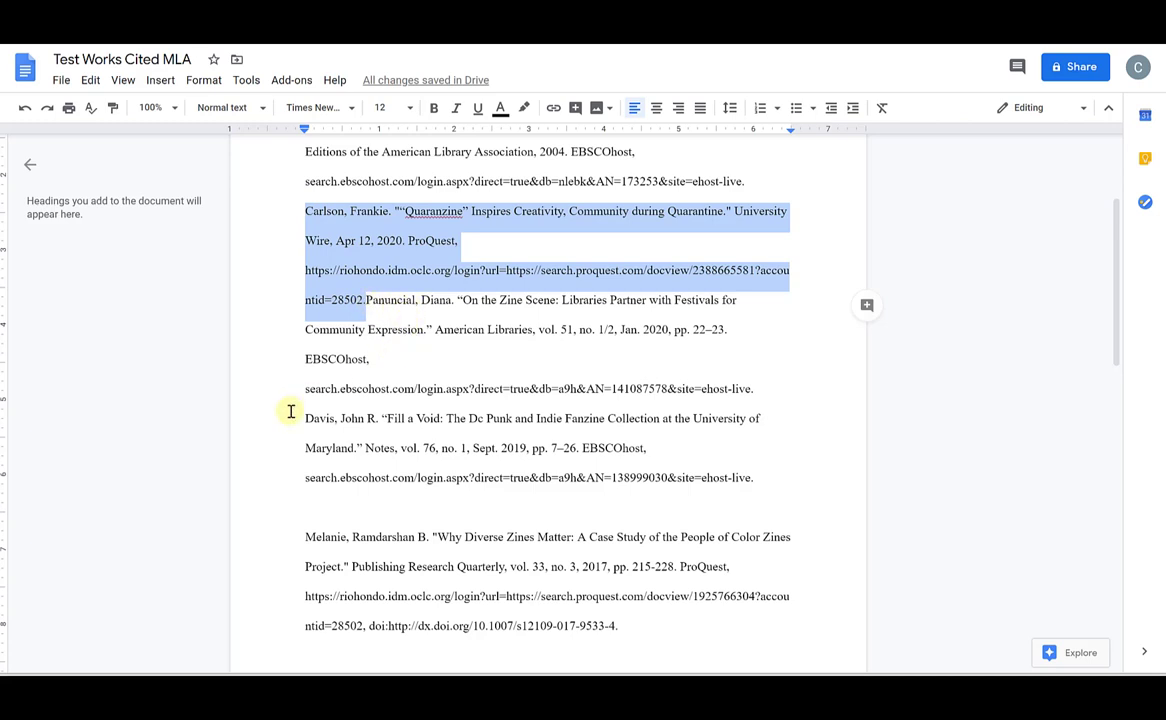
Step: Start the "On the Zine Scene" citation on its own line and remove the hyperlink from the "Quaranzine" citation's URL
left_click(366, 300)
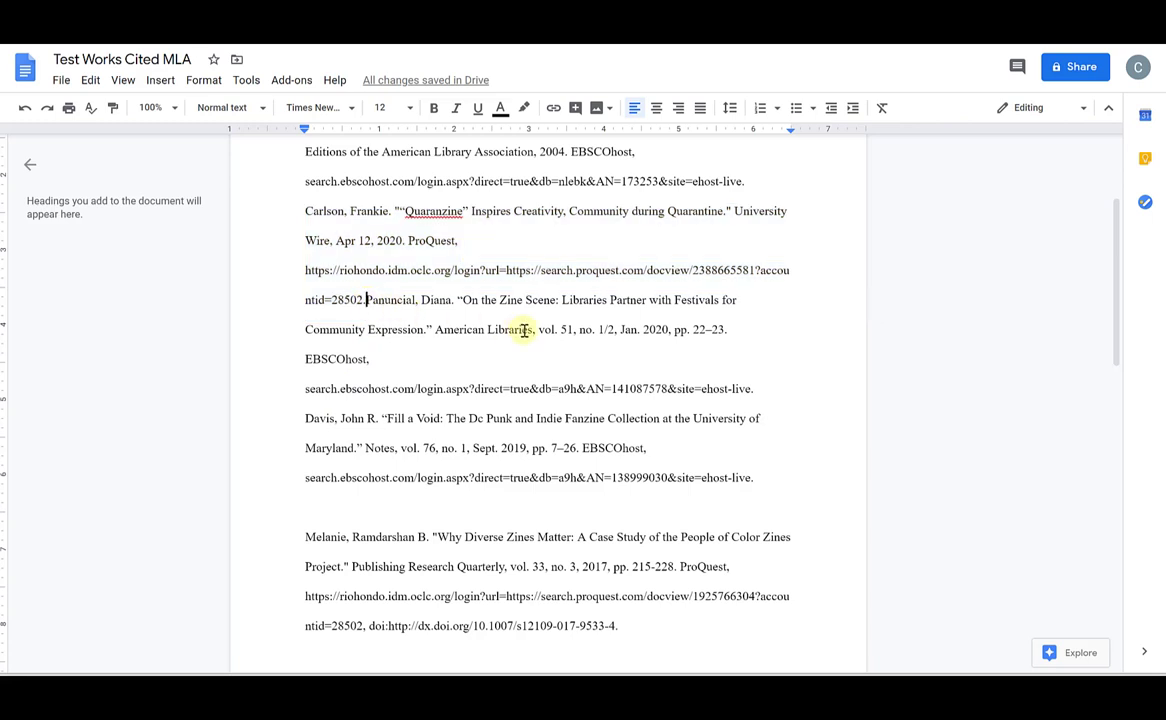
key("Return")
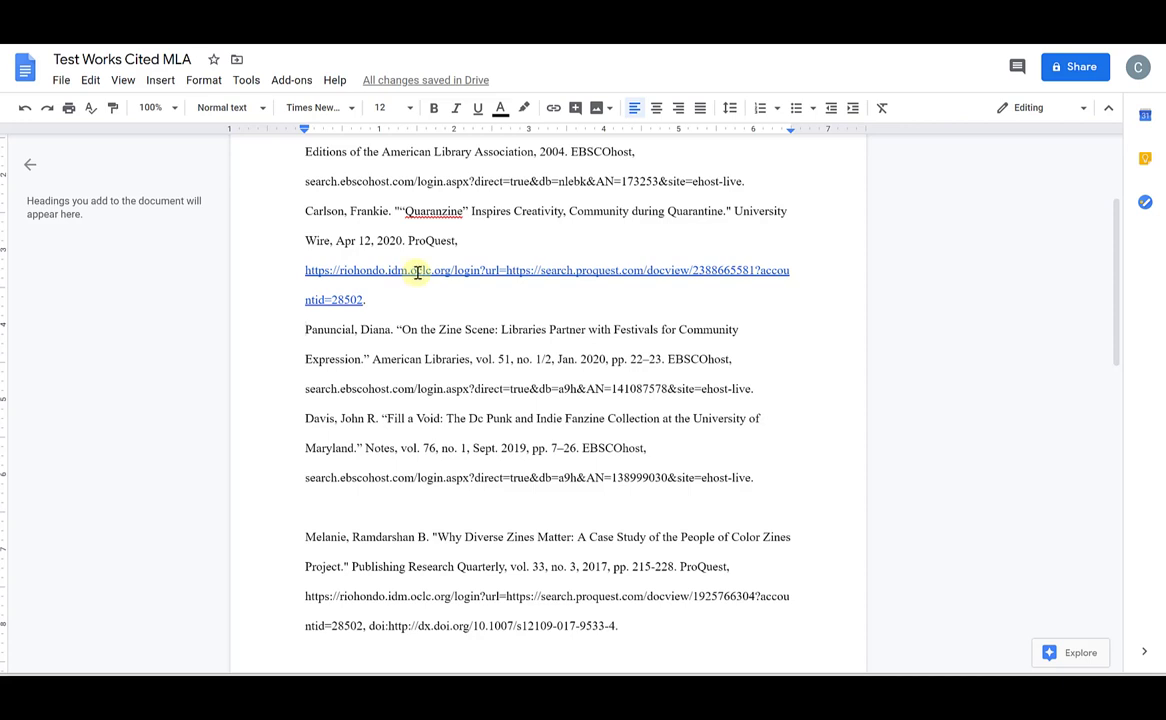
left_click(417, 272)
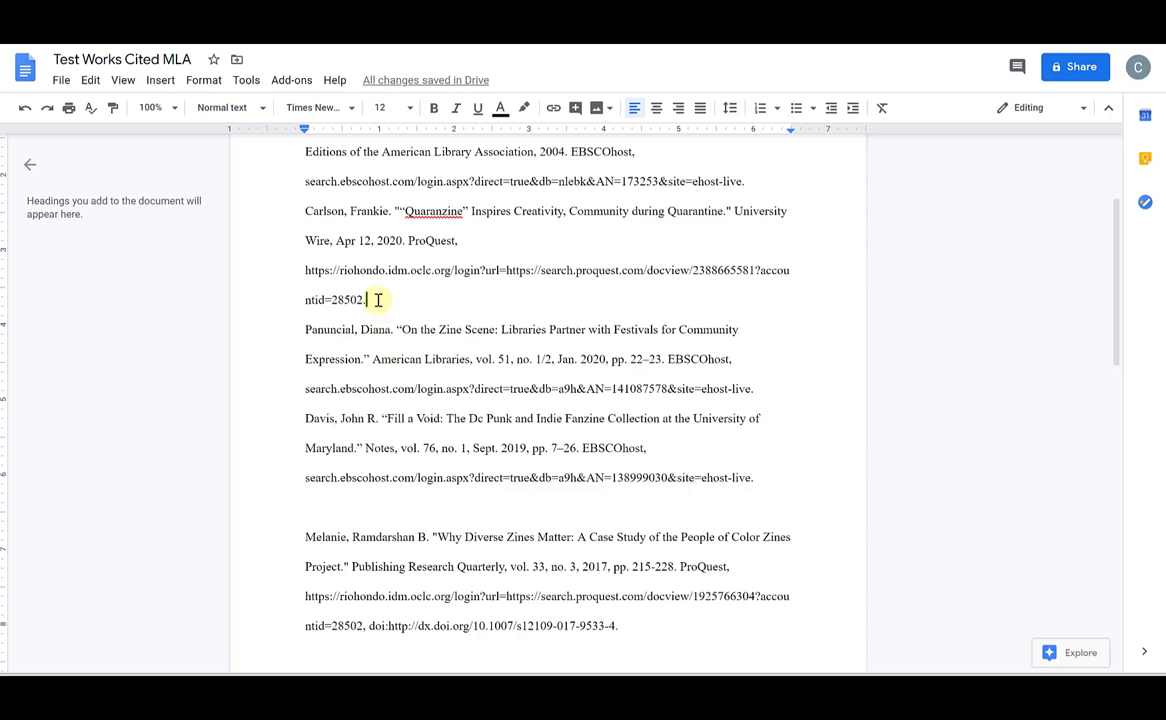
Step: Add an empty line after the "Quaranzine" citation, remove its URL's hyperlink again and place the cursor on the empty line
key("Return")
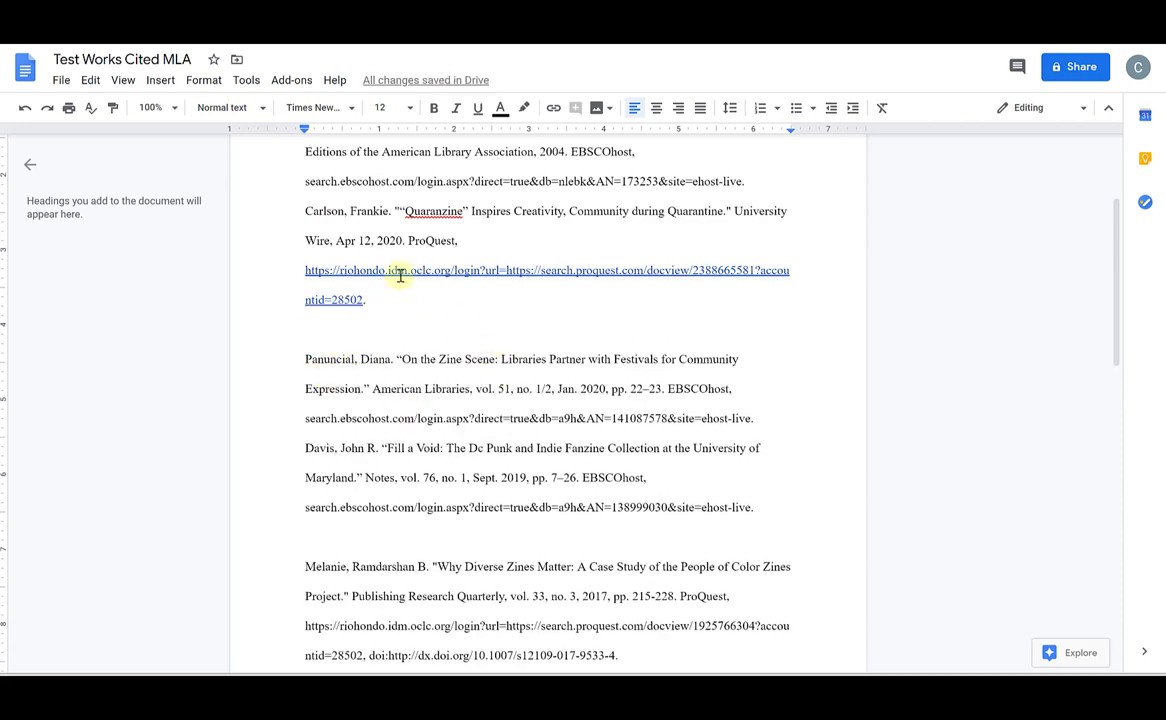
left_click(398, 270)
left_click(543, 327)
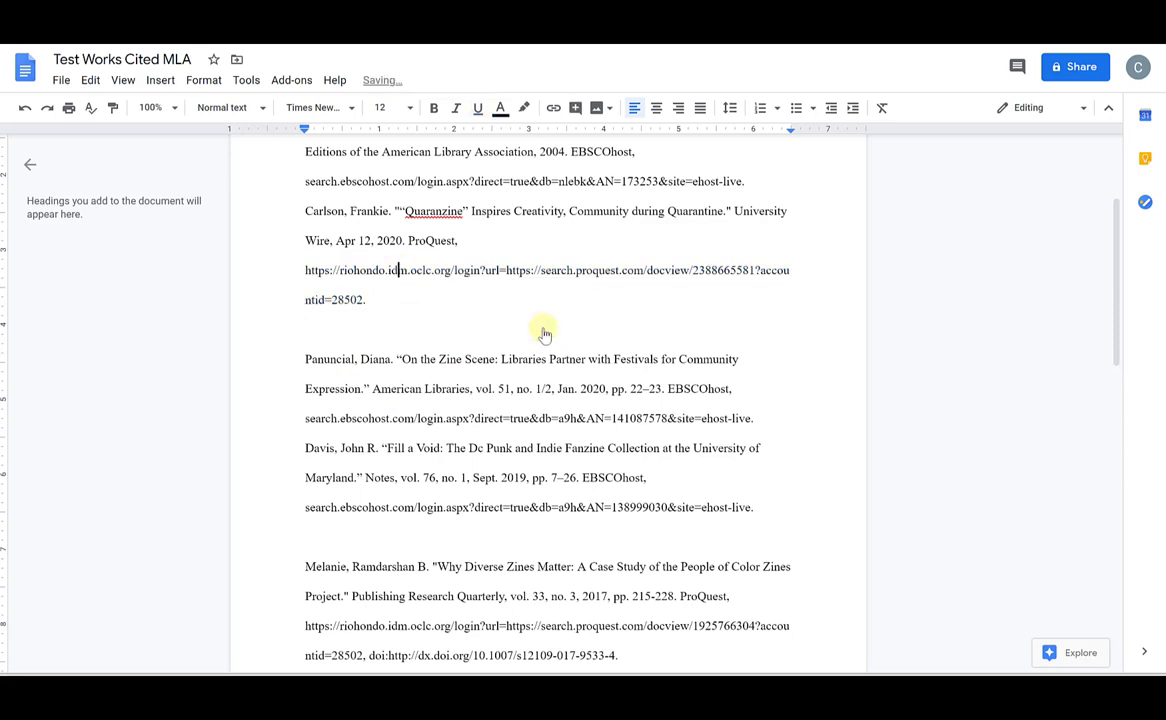
left_click(346, 338)
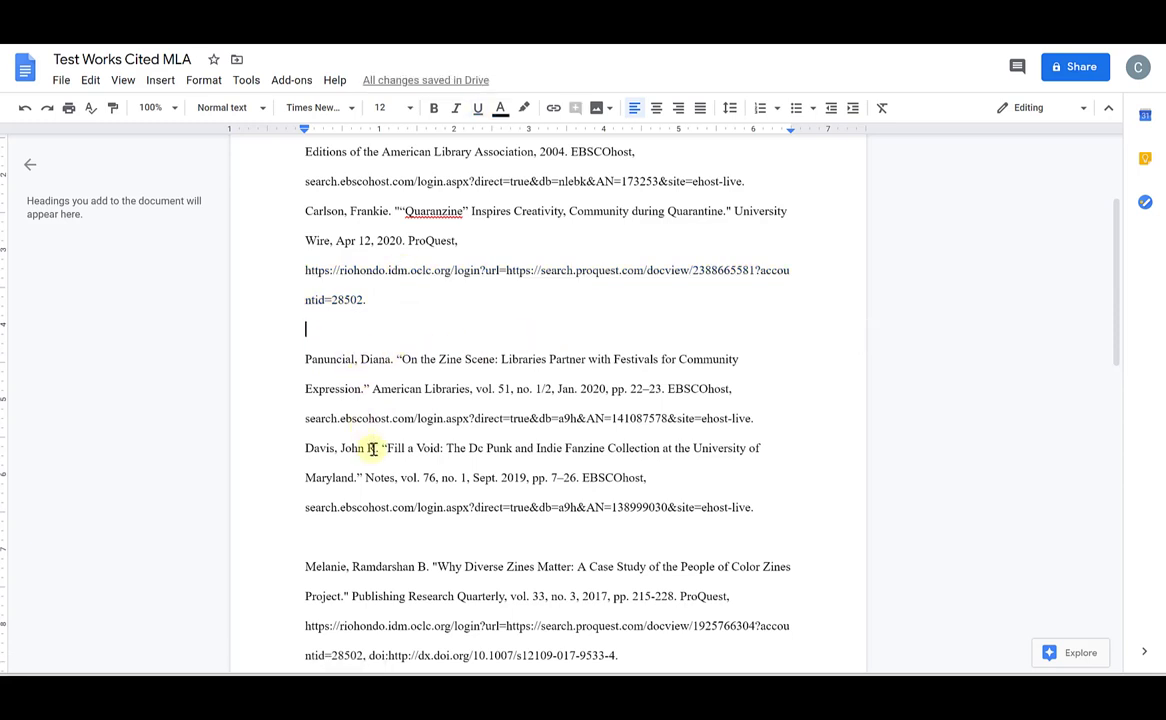
Step: Delete the empty line above the "Why Diverse Zines Matter" citation
scroll(390, 455, "down", 3)
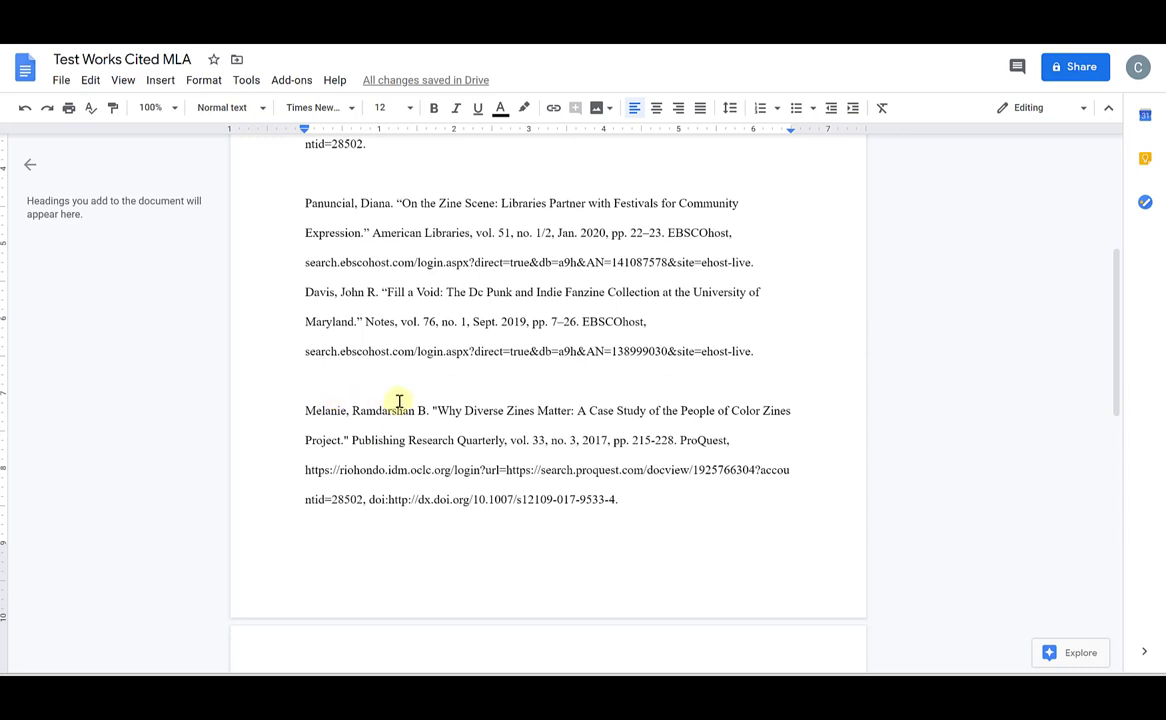
scroll(430, 405, "up", 2)
key("Delete")
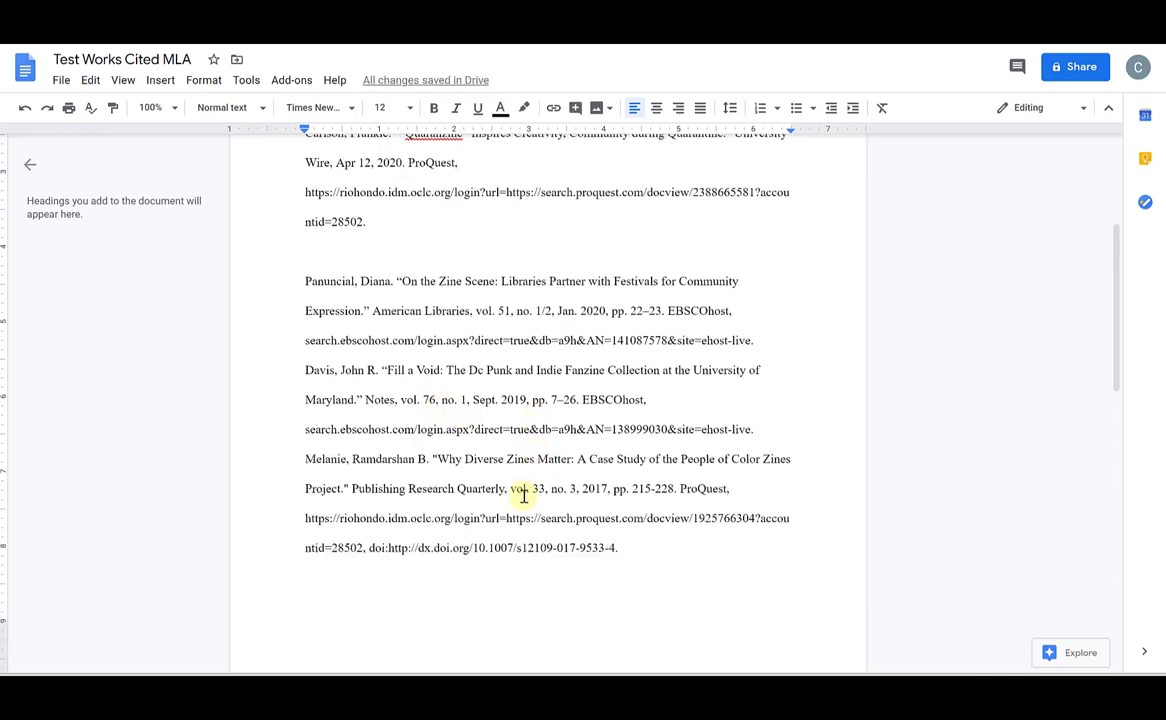
scroll(523, 494, "down", 2)
scroll(523, 494, "up", 2)
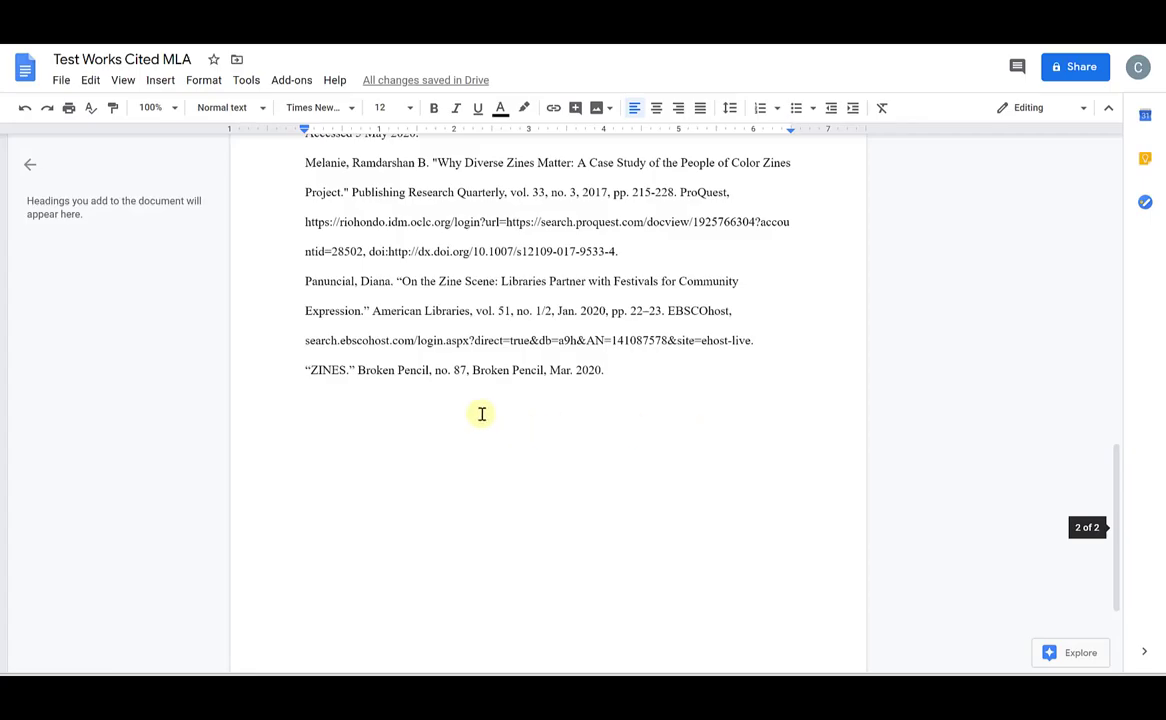
Step: Delete the empty line after the final "ZINES." citation and review the alphabetical order from the start of the list
left_click(481, 414)
key("BackSpace")
scroll(497, 383, "up", 3)
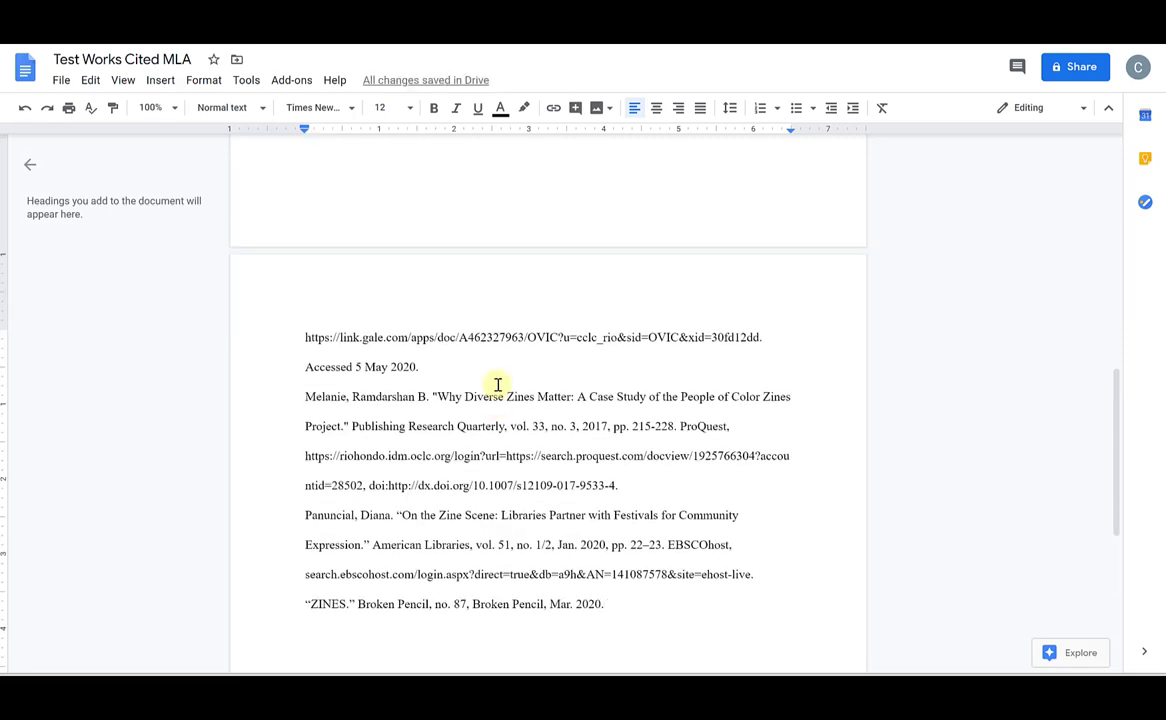
scroll(497, 385, "up", 10)
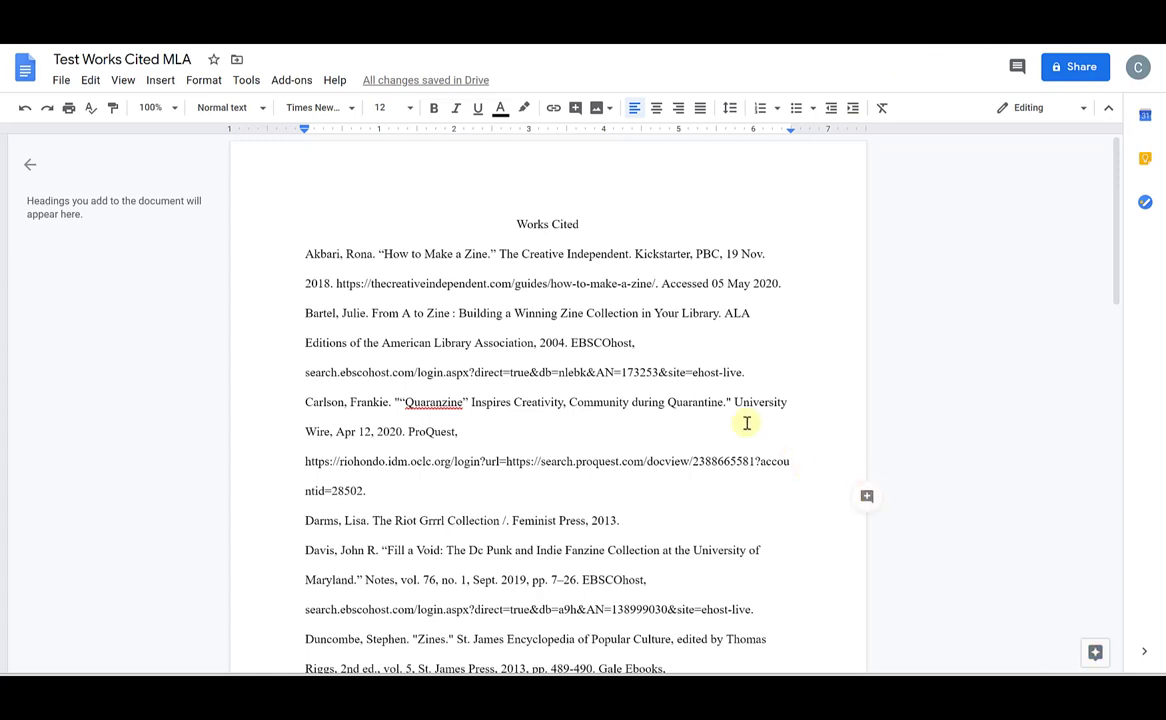
scroll(751, 408, "down", 2)
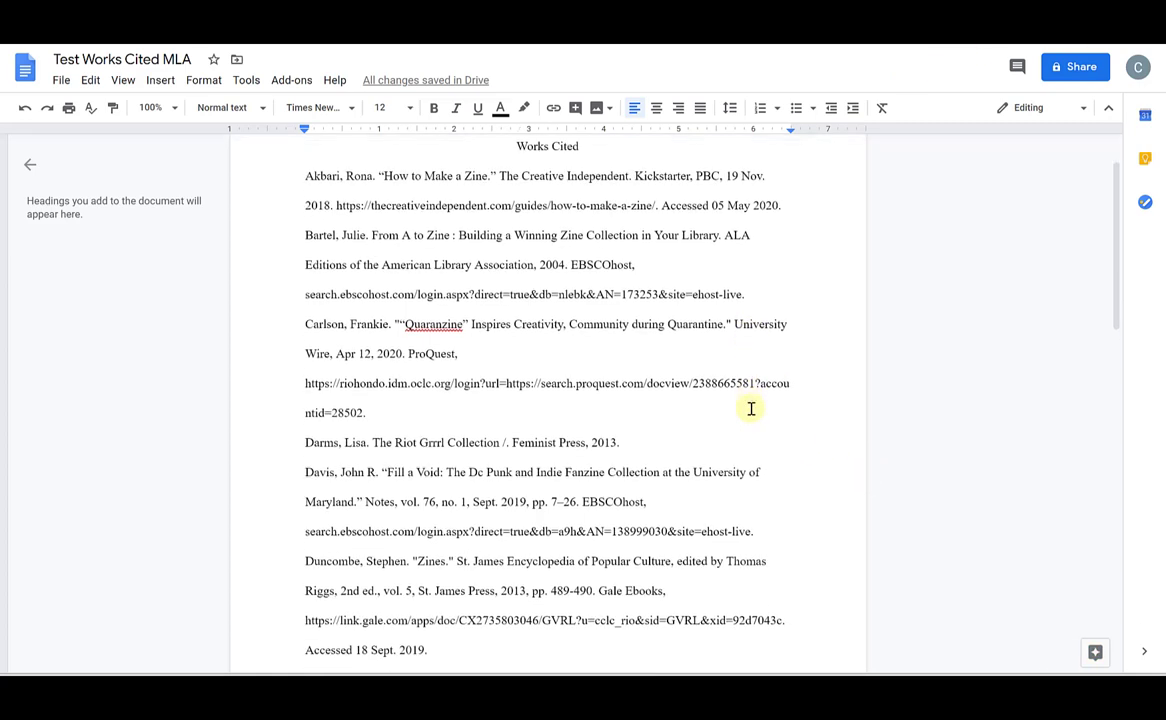
Step: Examine how the first and following lines of the opening citations align with the margin, including the full "Quaranzine" entry
scroll(751, 408, "up", 2)
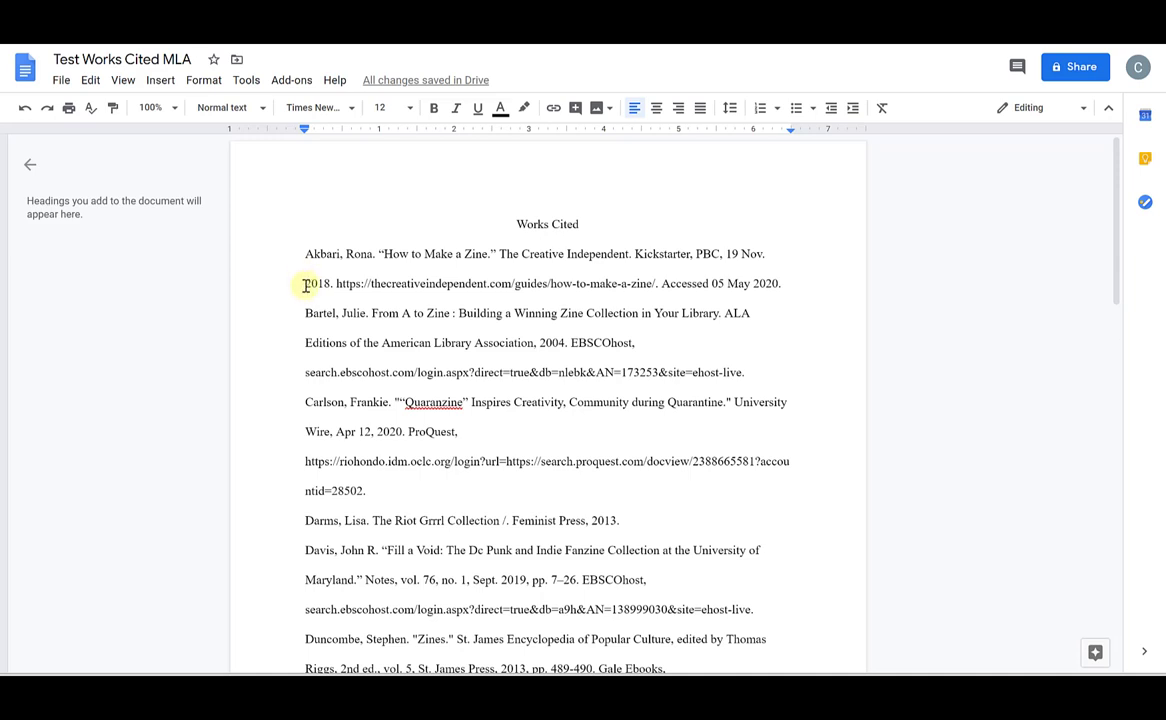
left_click(306, 285)
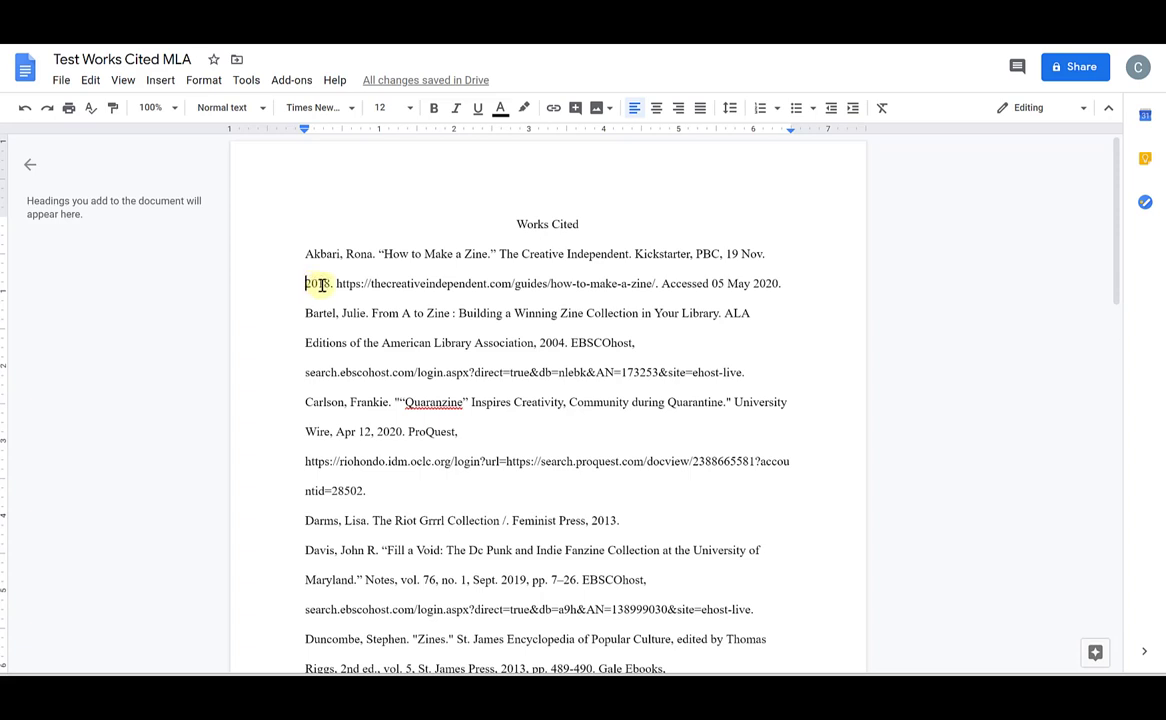
left_click(306, 254)
left_click(304, 262)
scroll(349, 408, "down", 1)
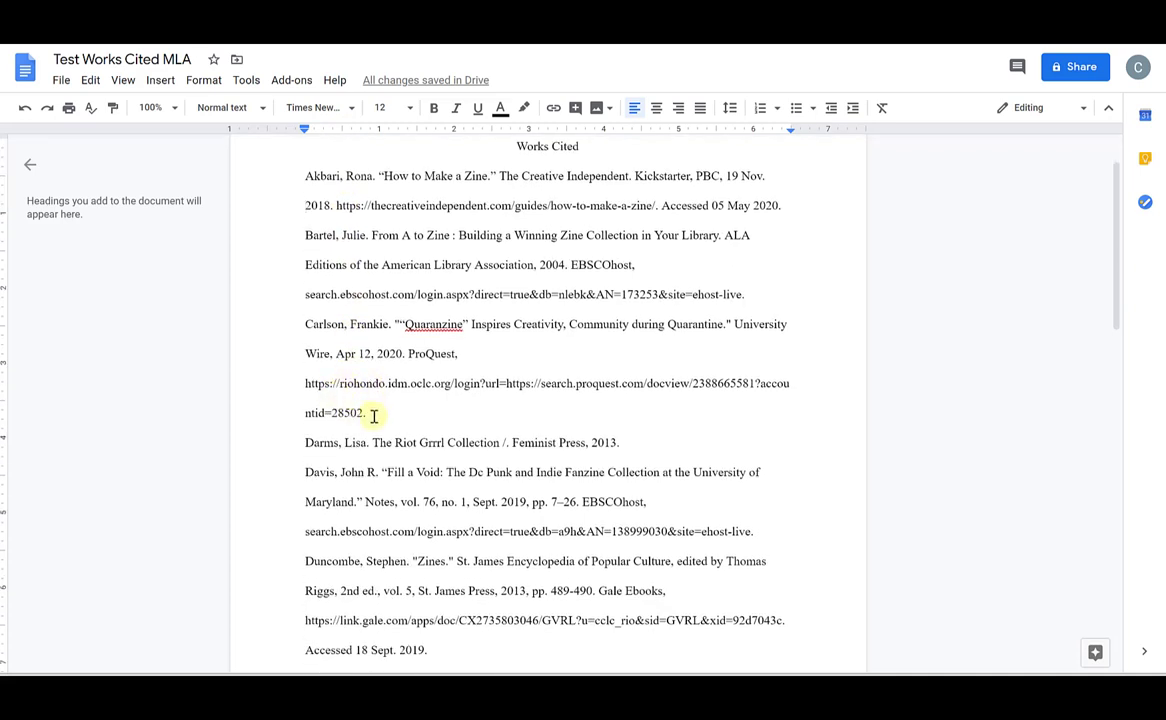
left_click_drag(370, 413, 301, 363)
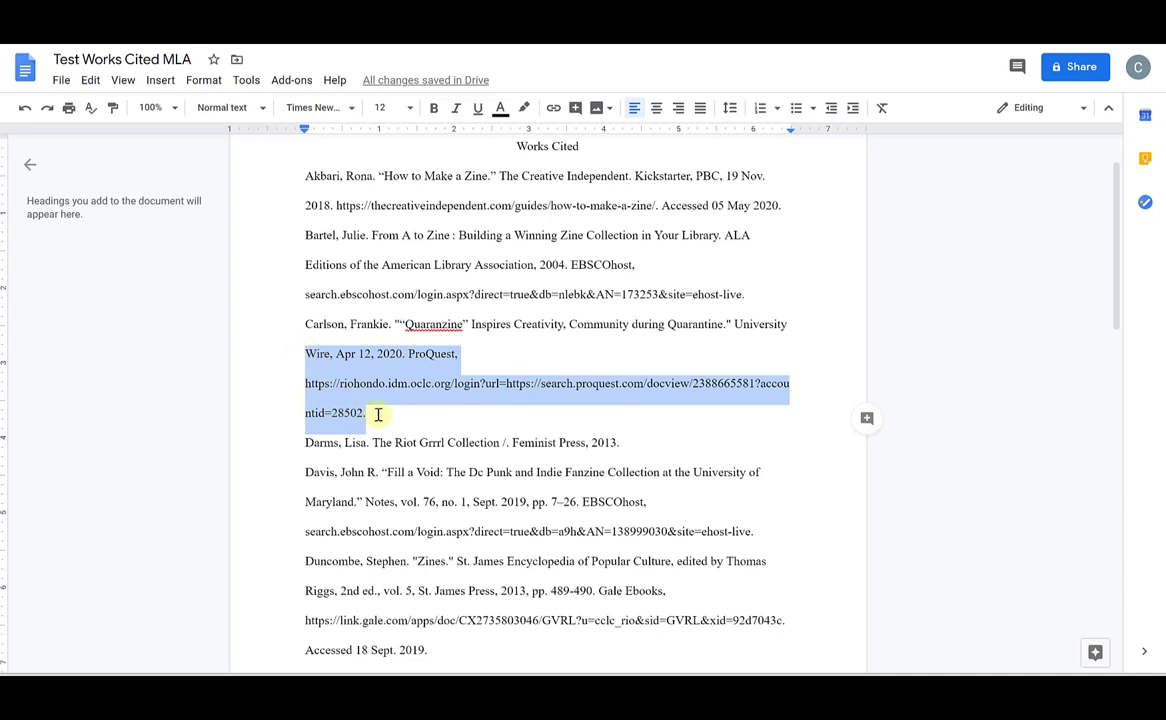
left_click_drag(377, 413, 299, 330)
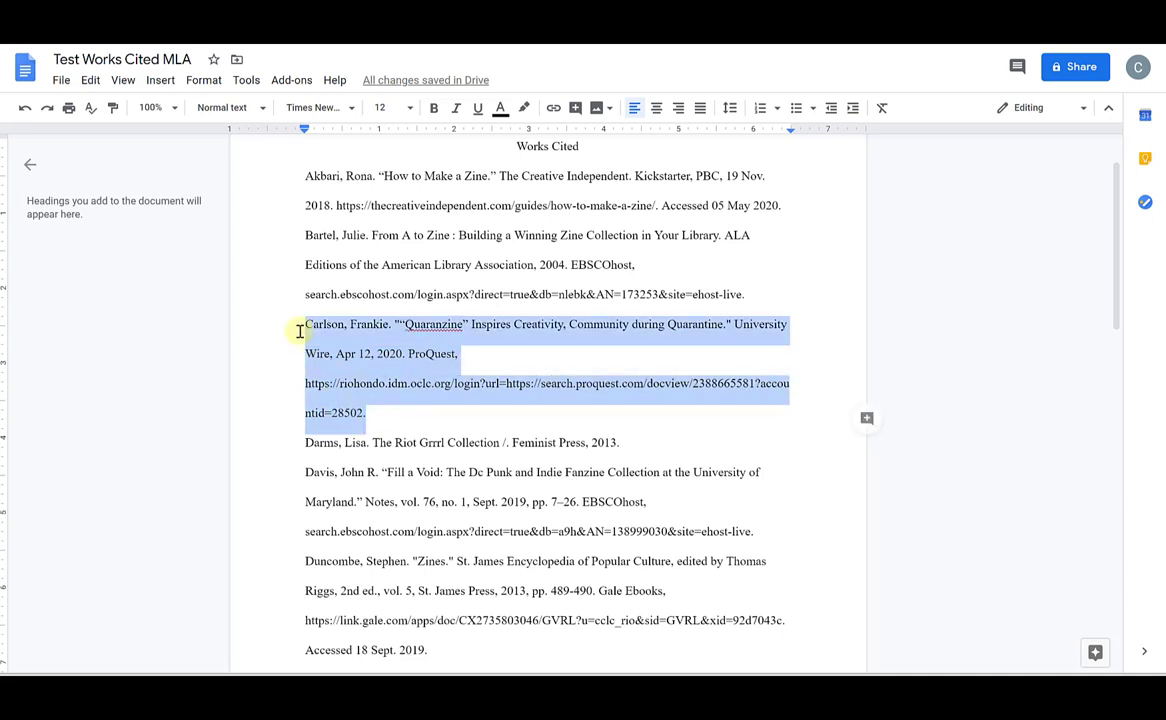
left_click(372, 392)
left_click(304, 326)
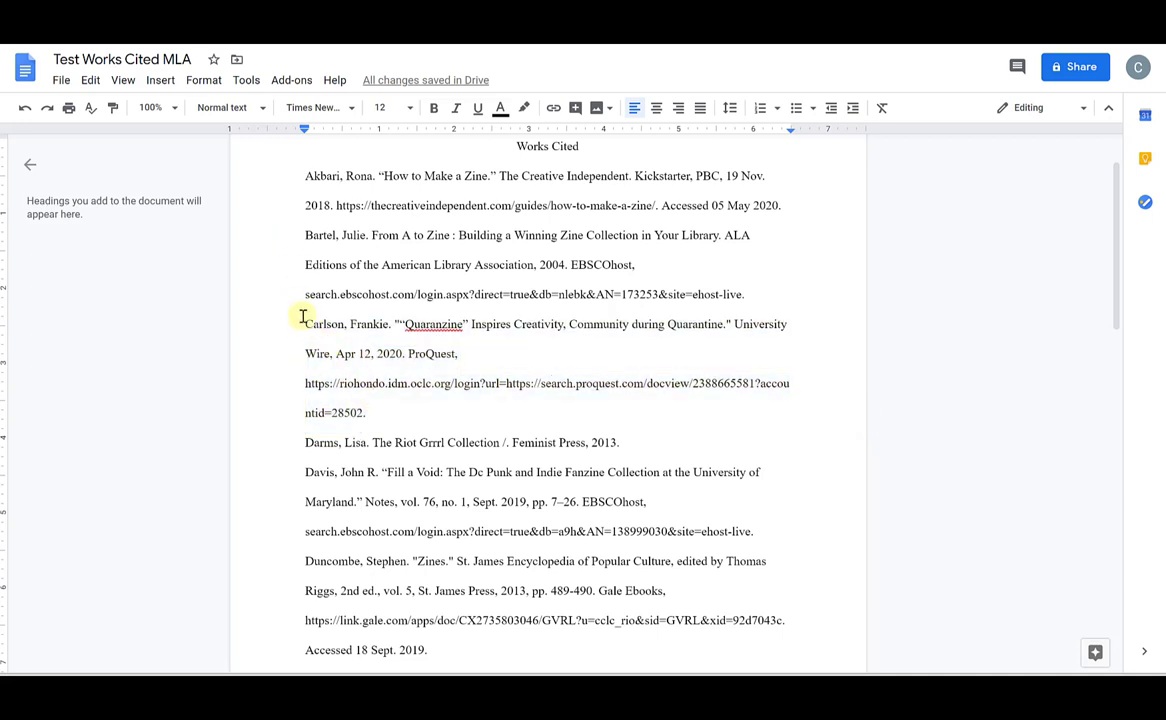
left_click_drag(370, 414, 299, 368)
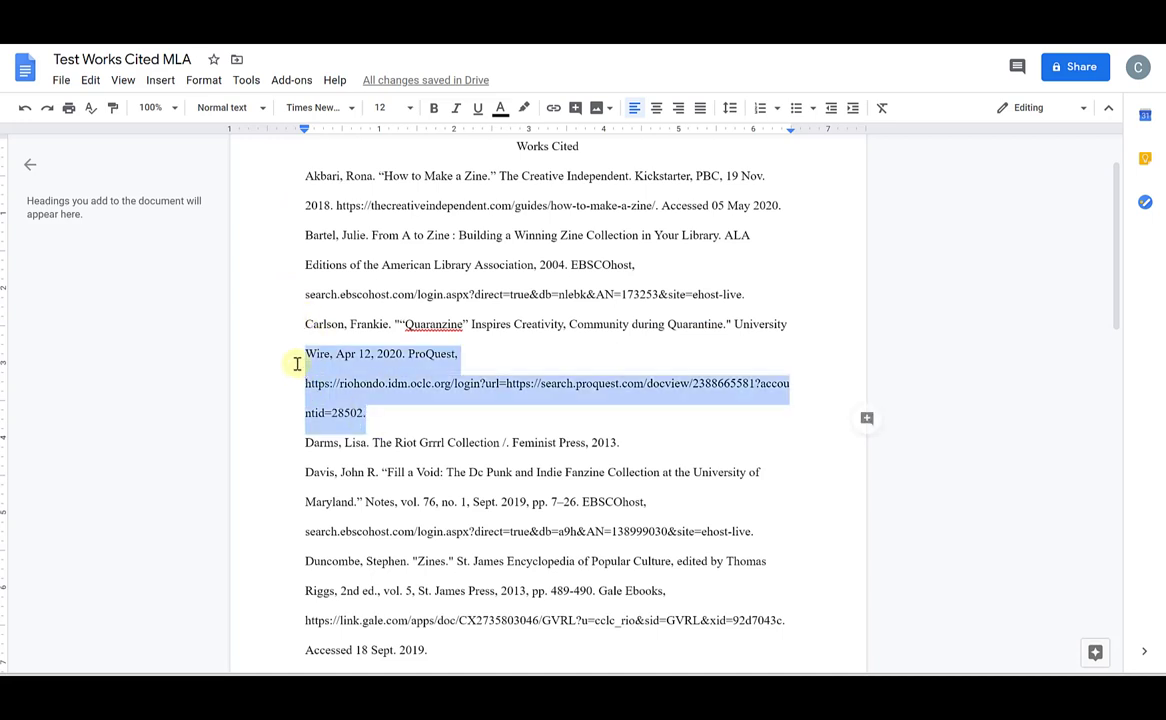
left_click(397, 384)
scroll(400, 394, "up", 1)
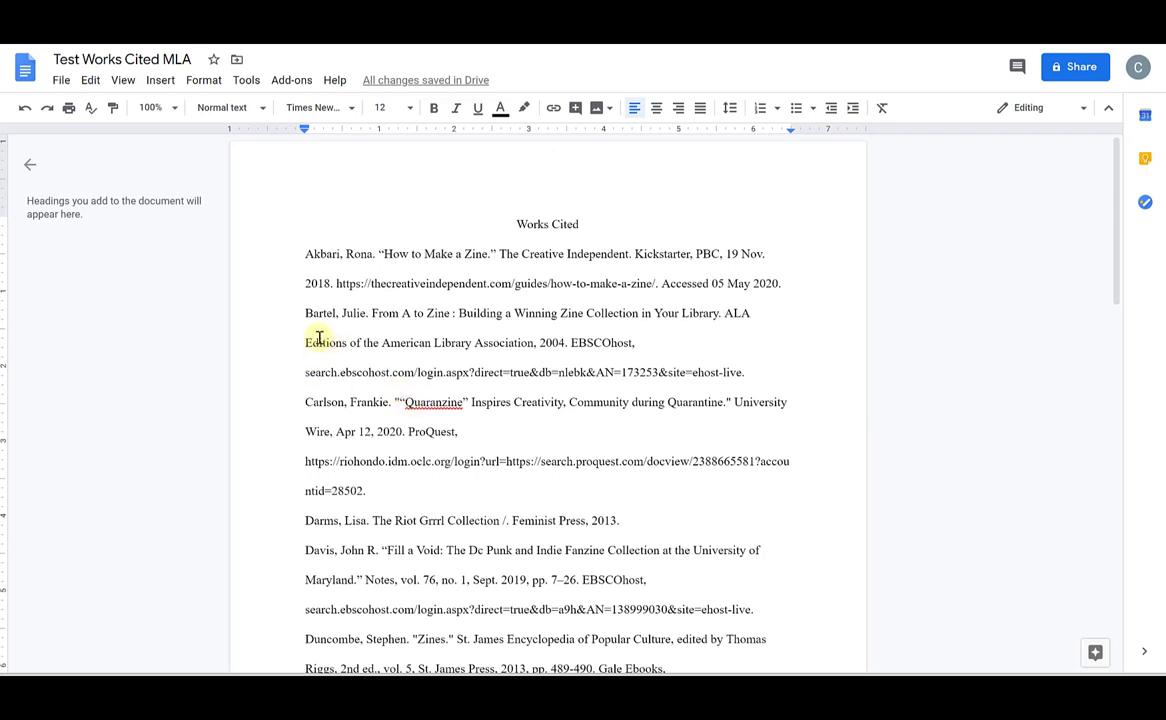
Step: Try indenting the start of the "How to Make a Zine" citation by one tab stop and remove that indent
left_click(306, 283)
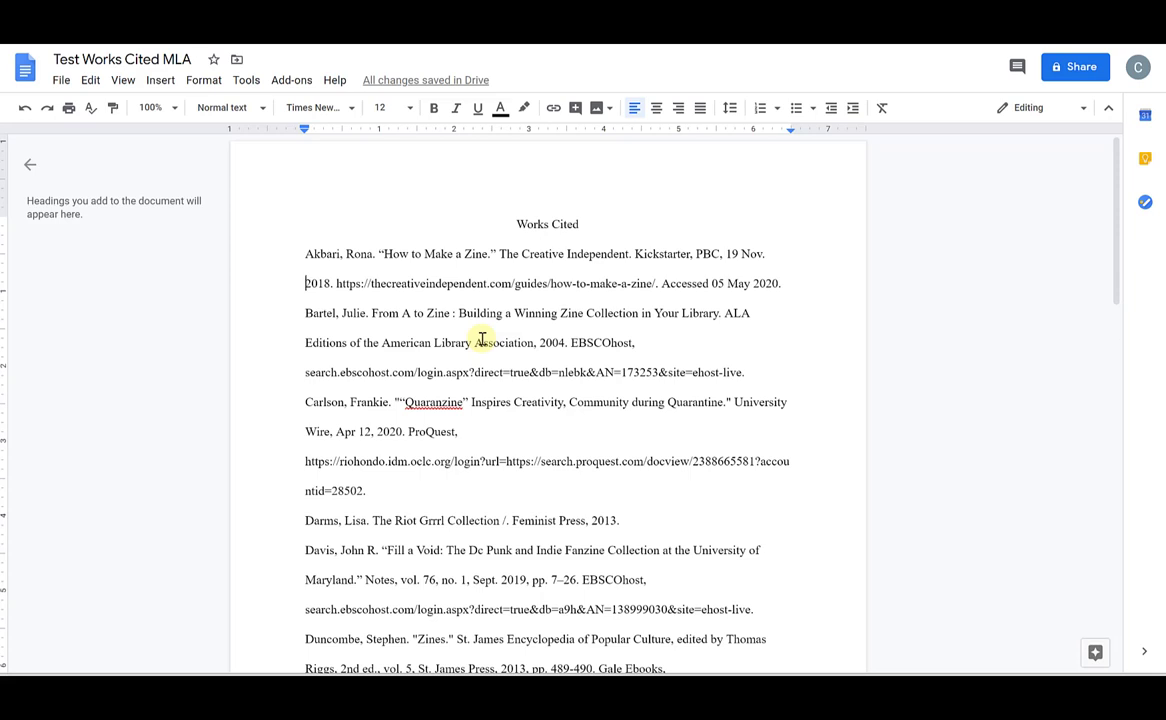
key("Up")
key("Tab")
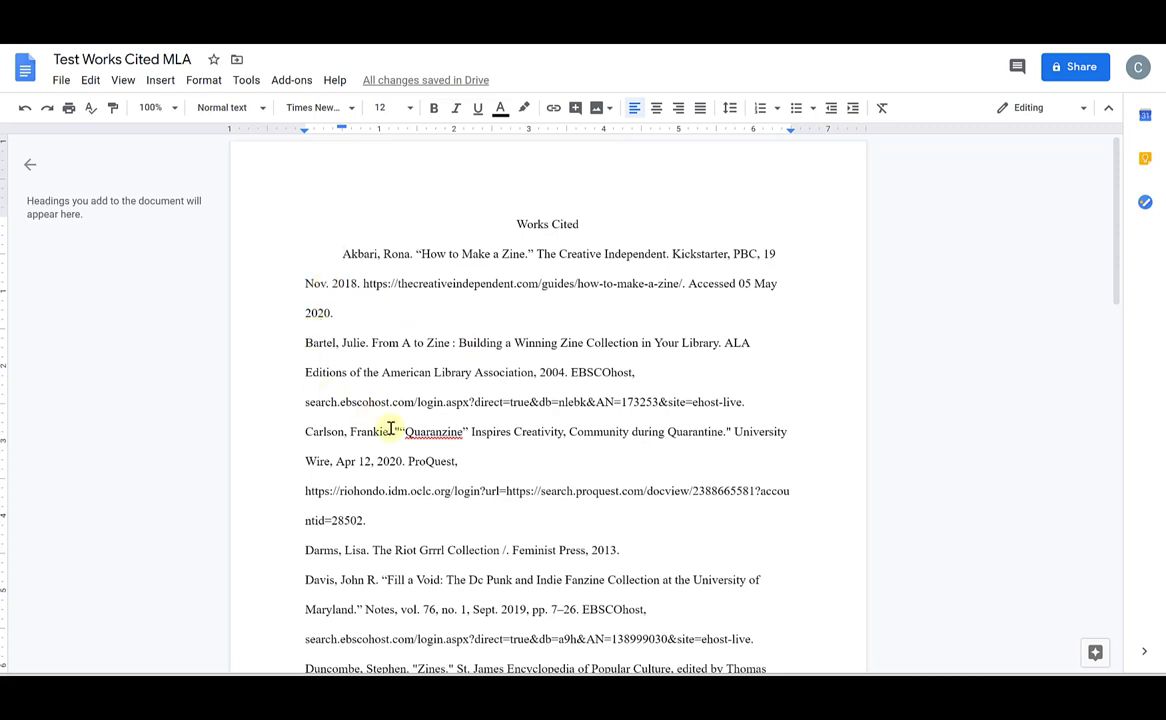
key("BackSpace")
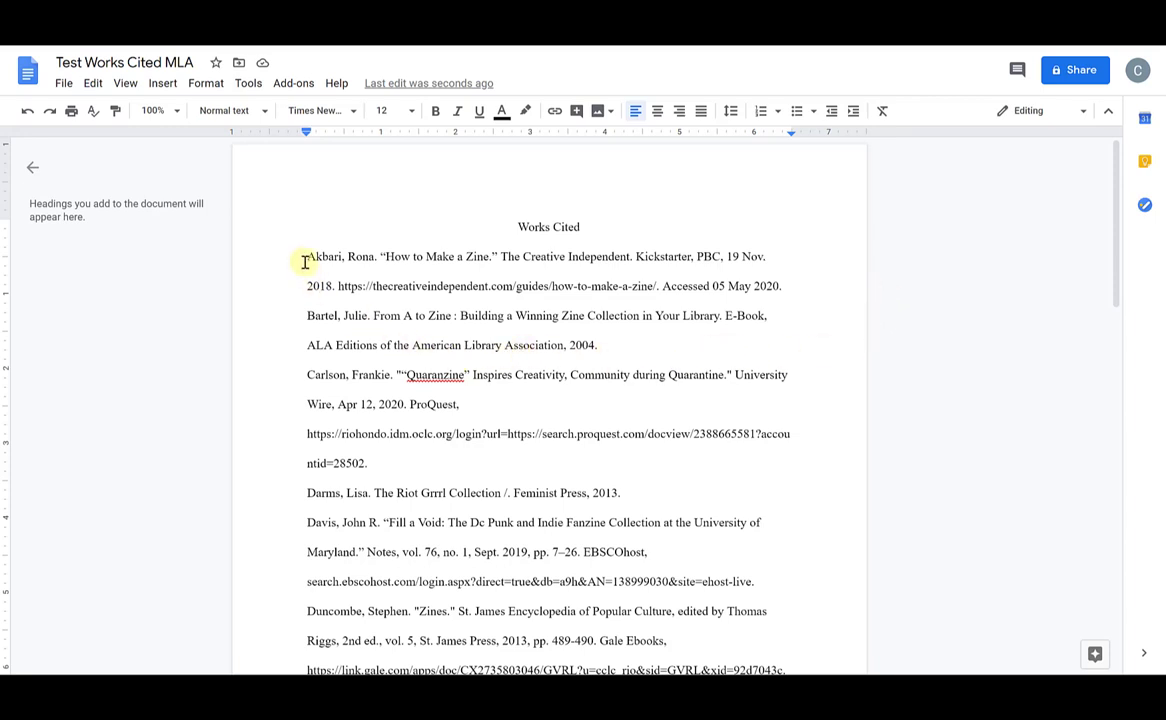
Step: Apply a 0.5-inch hanging indent to all citations below the Works Cited heading and review the whole list
left_click_drag(305, 256, 606, 604)
scroll(460, 440, "up", 10)
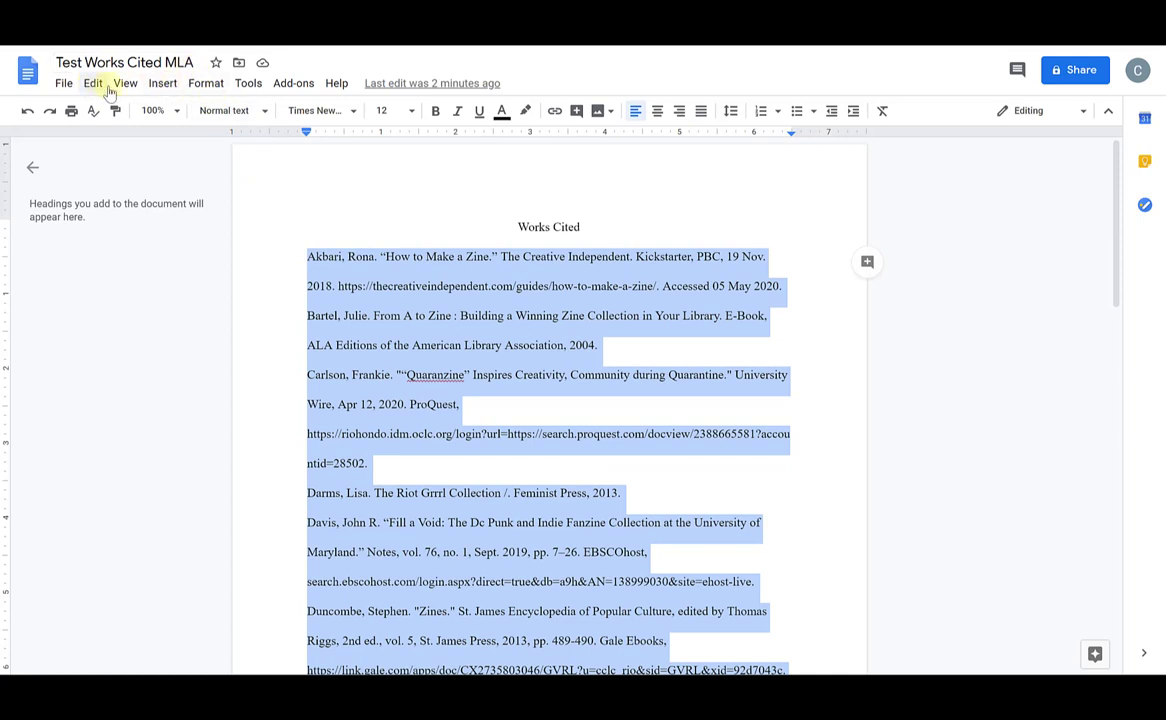
left_click(207, 86)
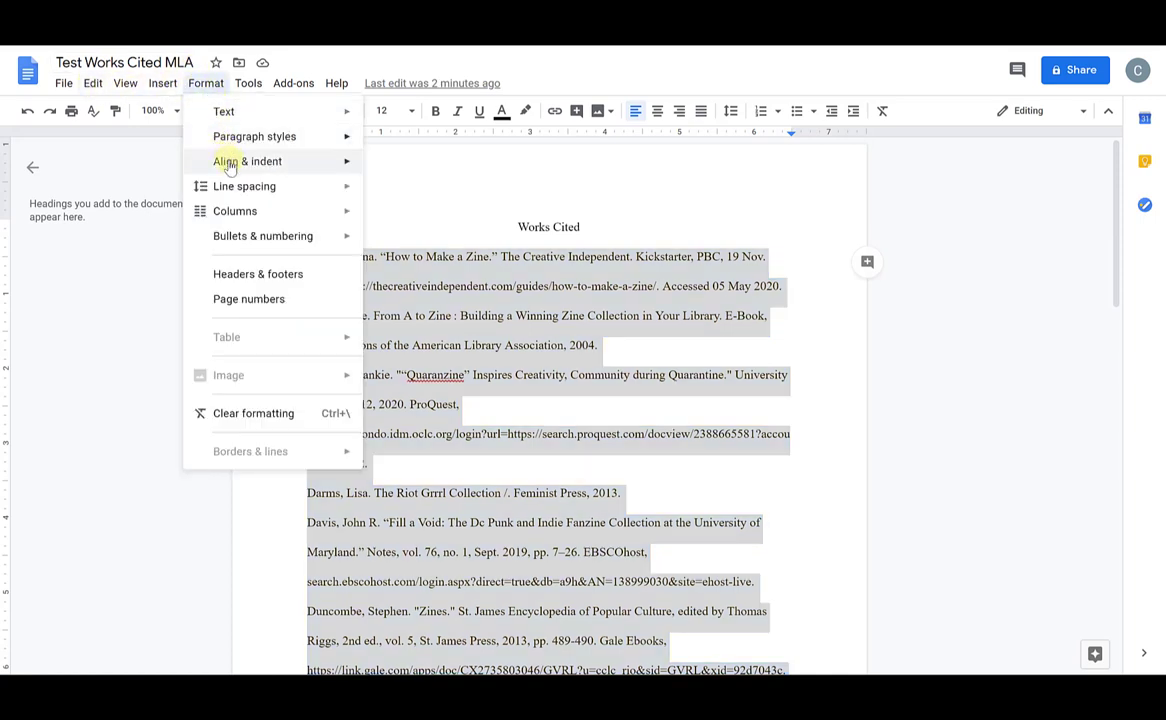
mouse_move(229, 167)
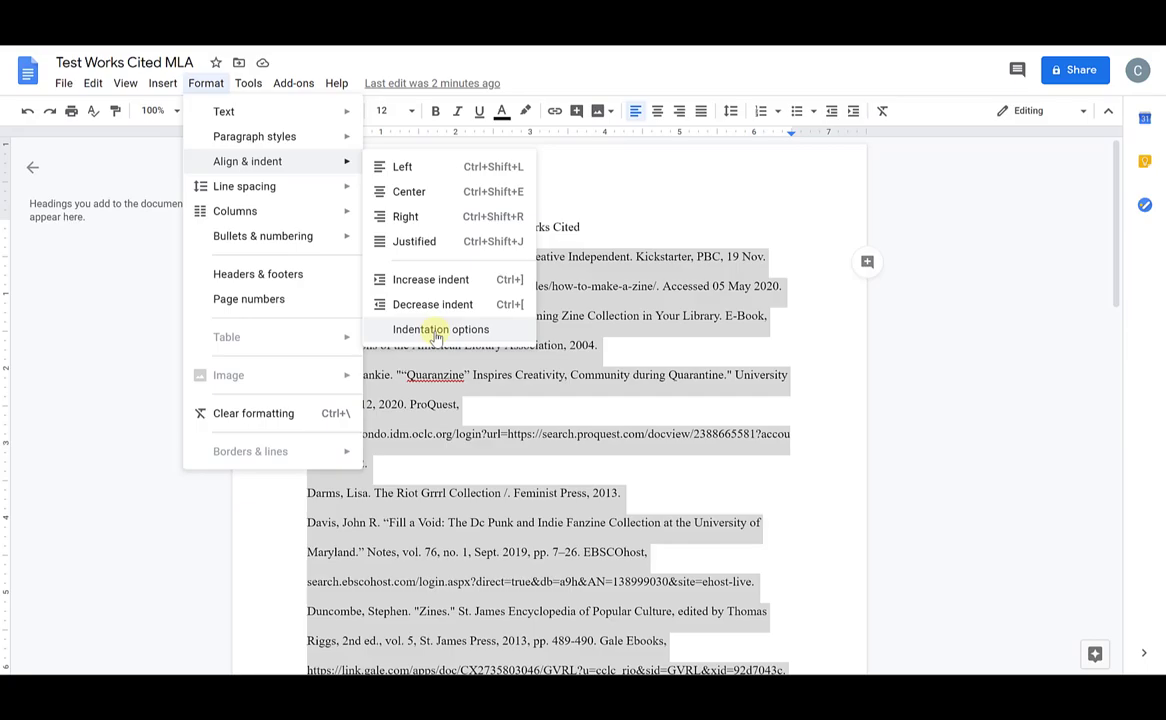
left_click(437, 333)
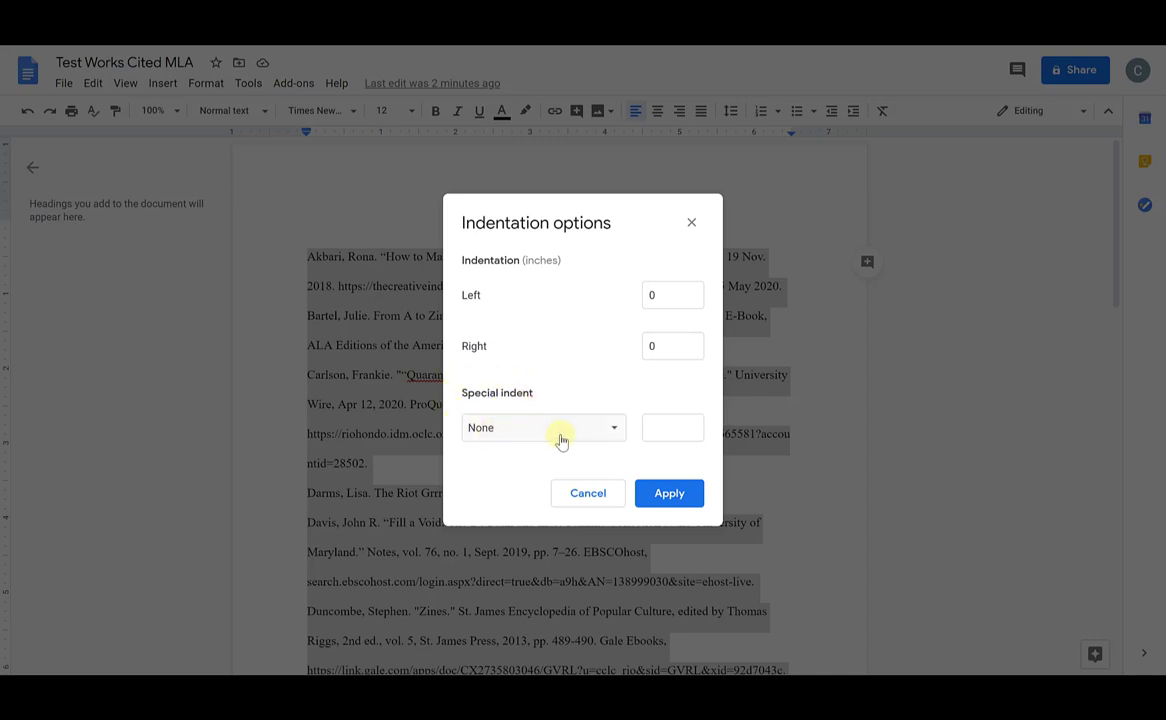
left_click(608, 435)
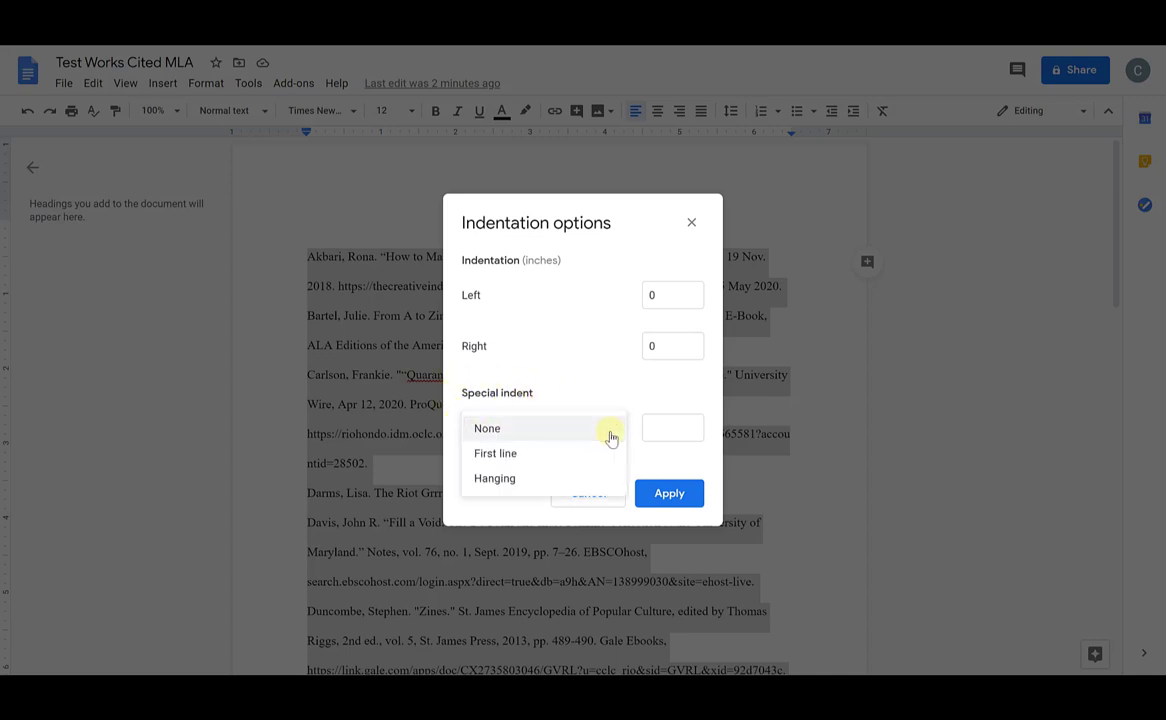
left_click(495, 479)
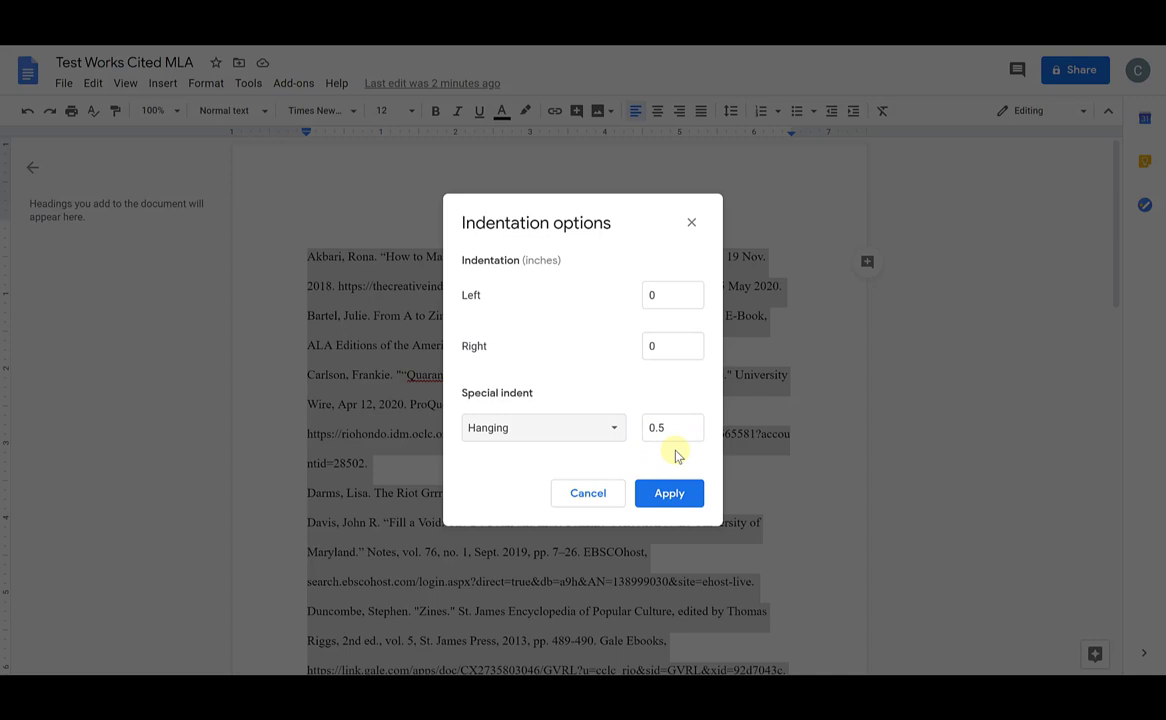
left_click(683, 496)
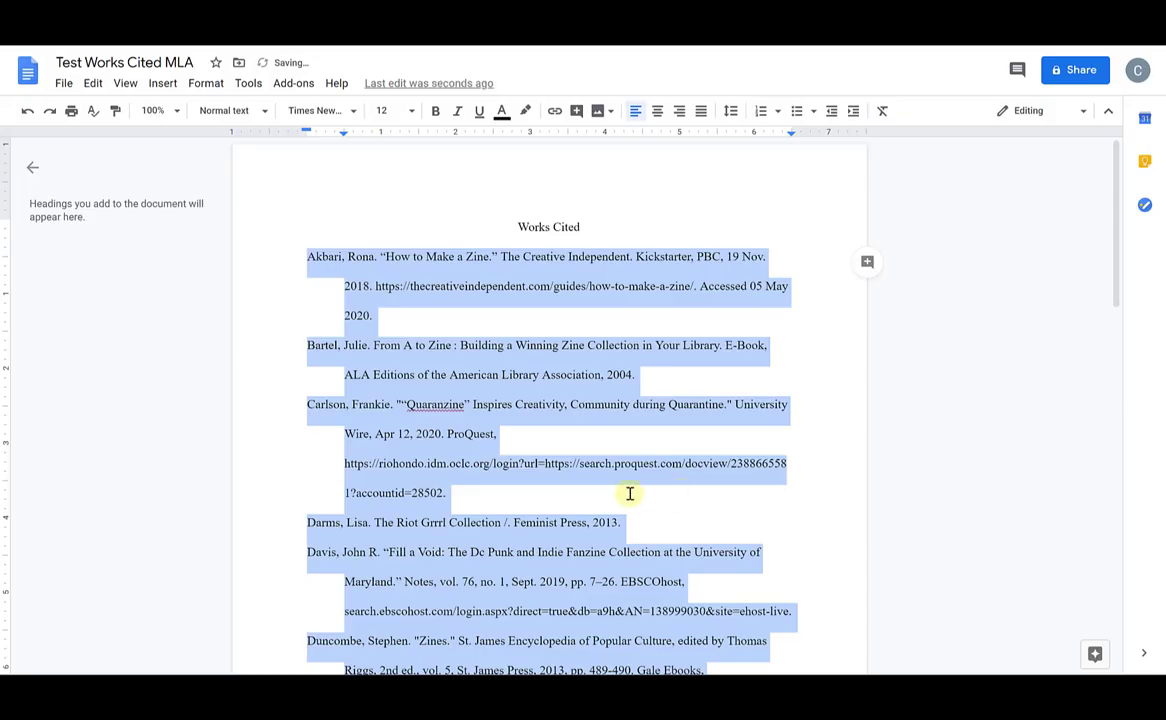
scroll(628, 492, "down", 1)
scroll(629, 493, "down", 6)
scroll(629, 490, "up", 7)
left_click(641, 330)
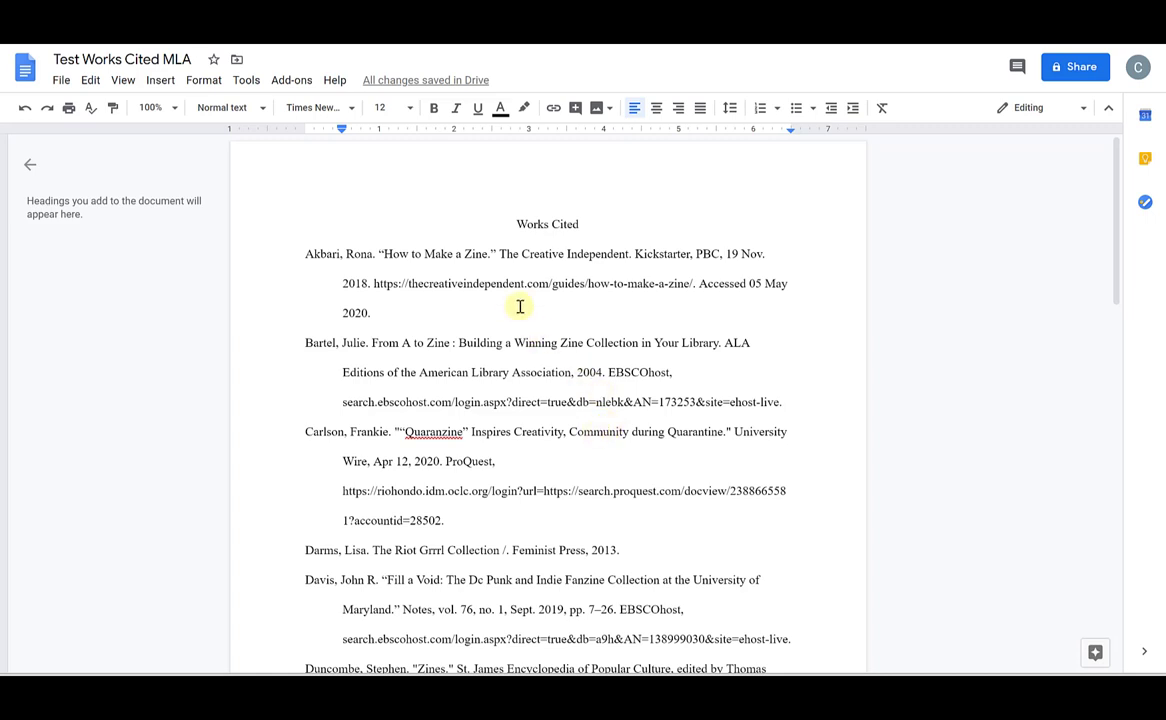
Step: Italicize the website title "The Creative Independent" in the "How to Make a Zine" citation
left_click_drag(500, 254, 632, 255)
key("ctrl+i")
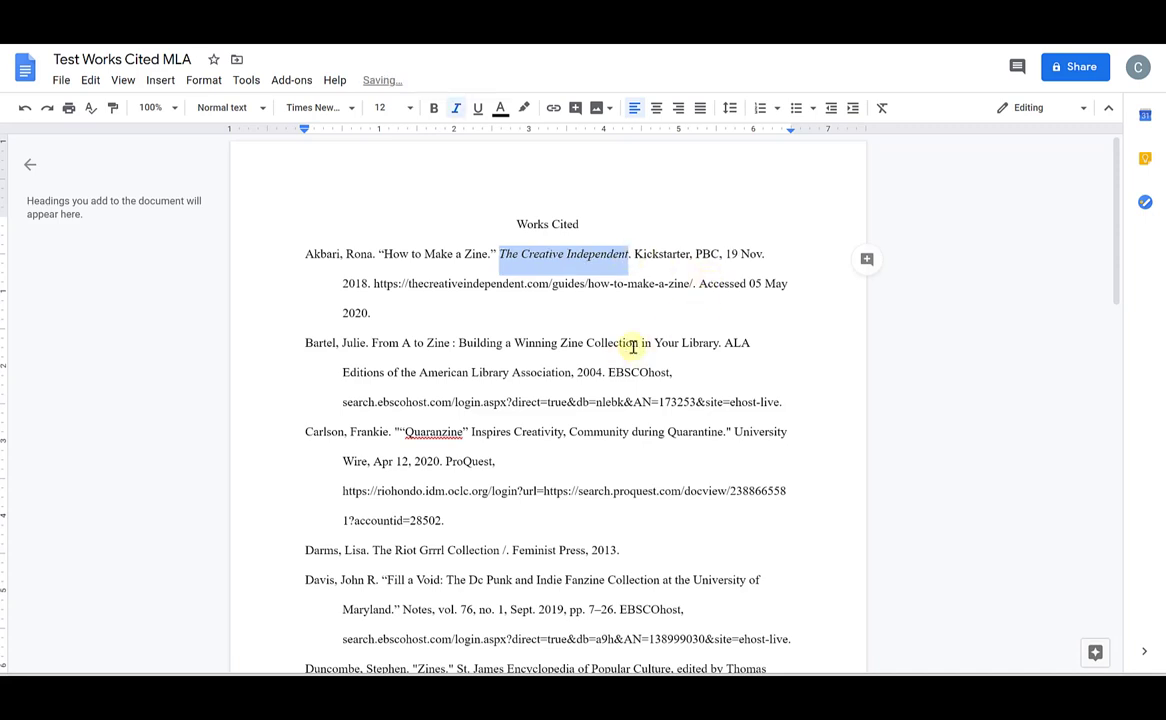
left_click(563, 340)
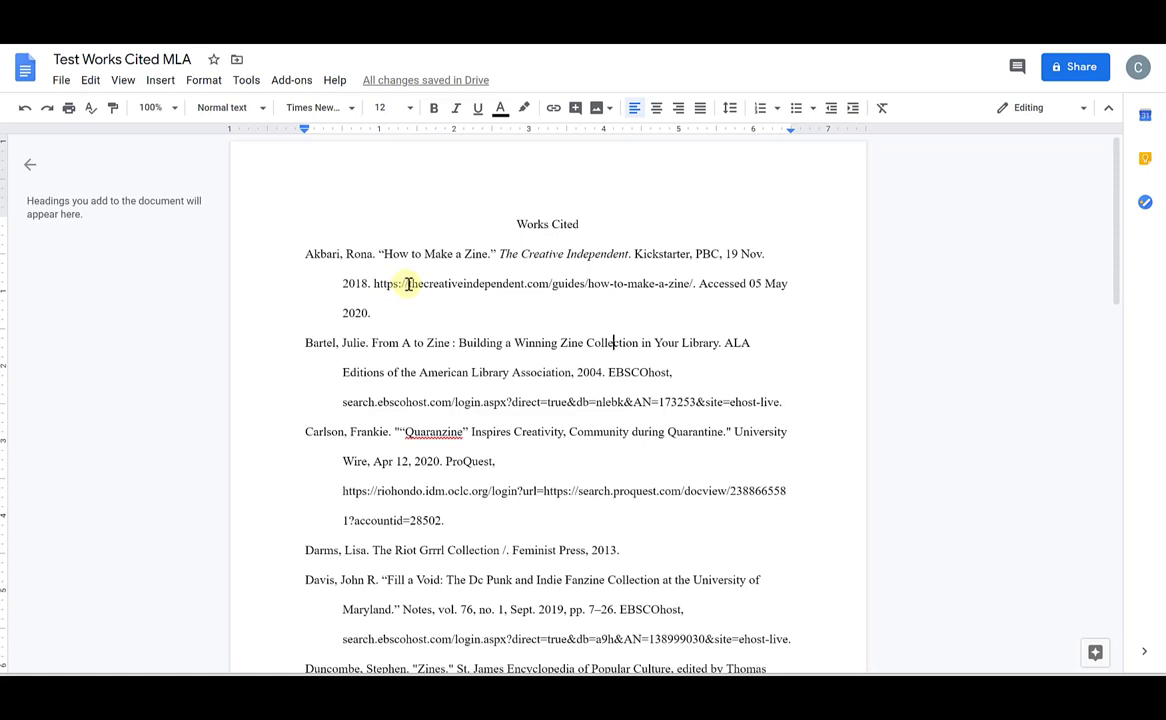
left_click(408, 284)
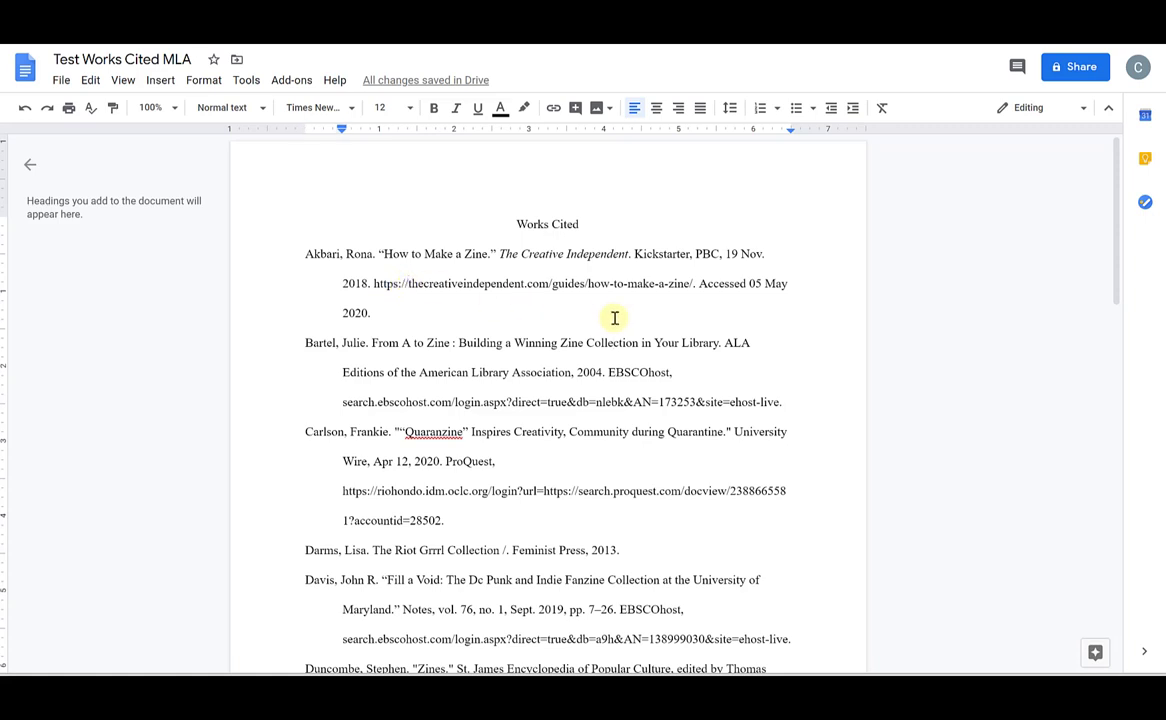
key("BackSpace")
key("BackSpace")
key("BackSpace")
key("BackSpace")
key("BackSpace")
key("BackSpace")
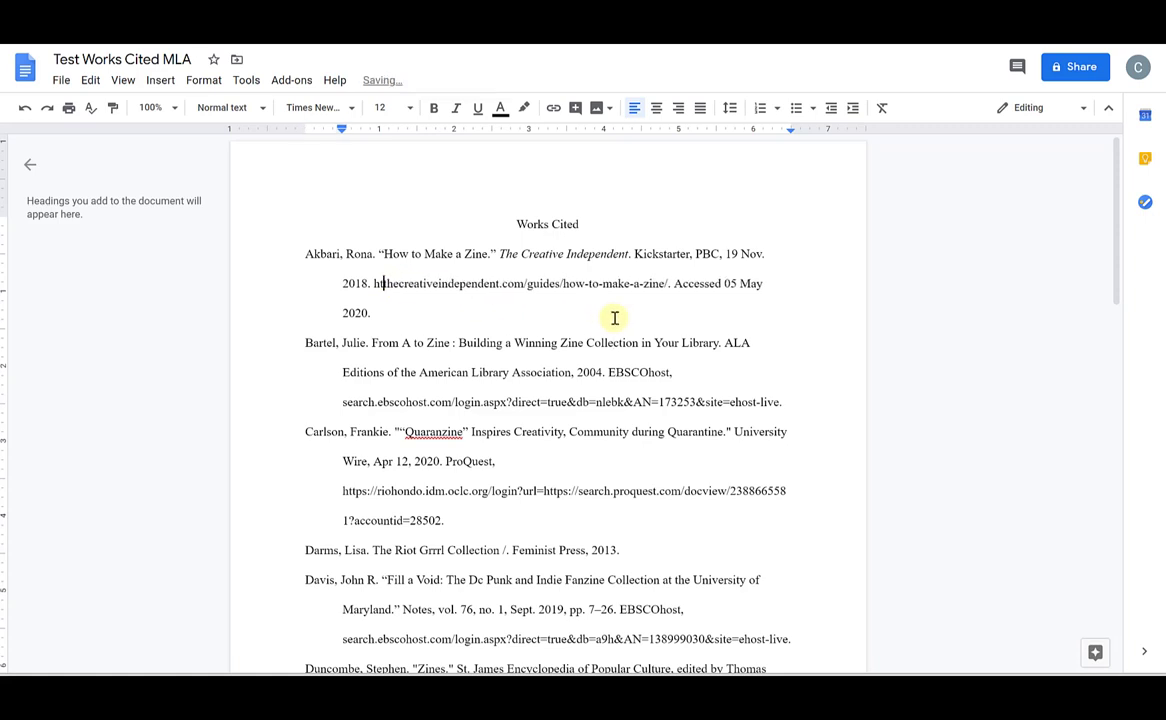
key("BackSpace")
key("BackSpace")
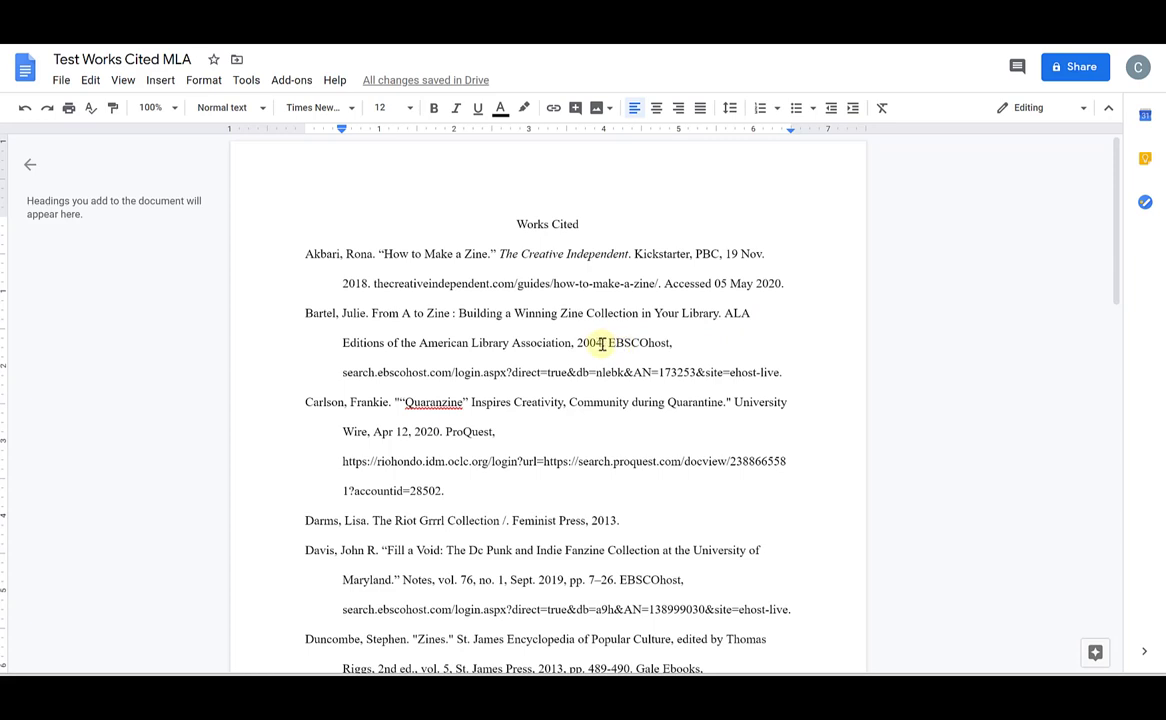
Step: Delete "EBSCOhost," and the URL from the "From A to Zine" citation and insert "E-book," before the publisher
scroll(450, 320, "down", 1)
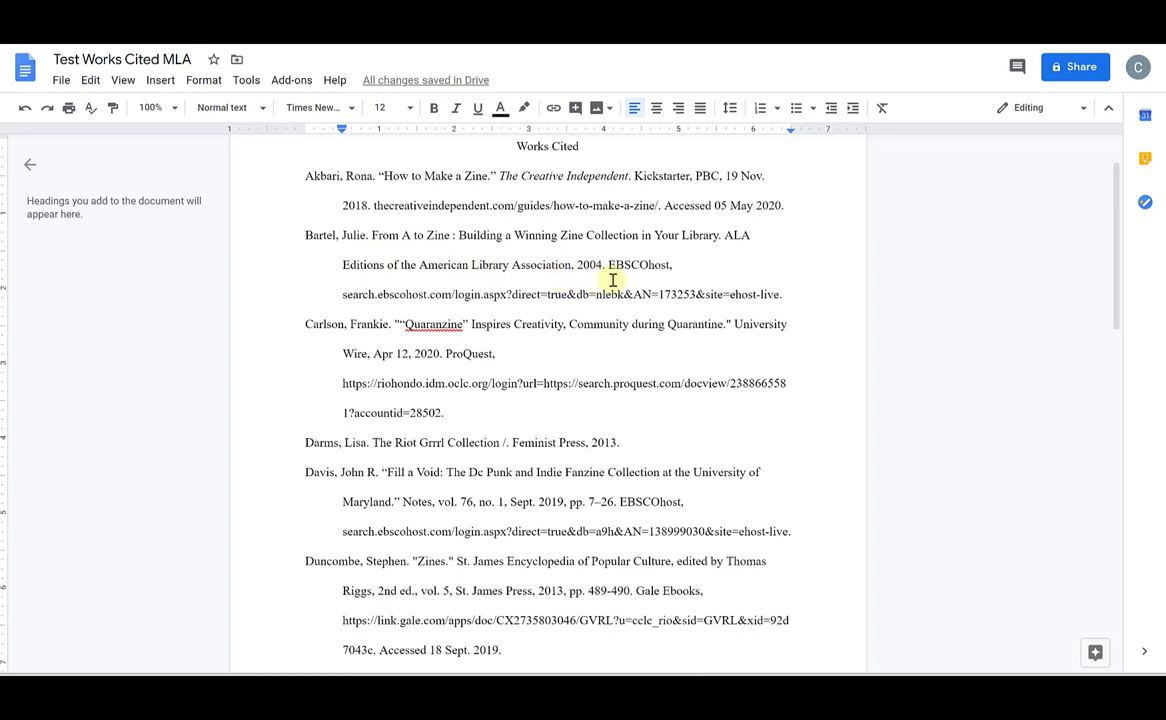
left_click_drag(609, 264, 785, 296)
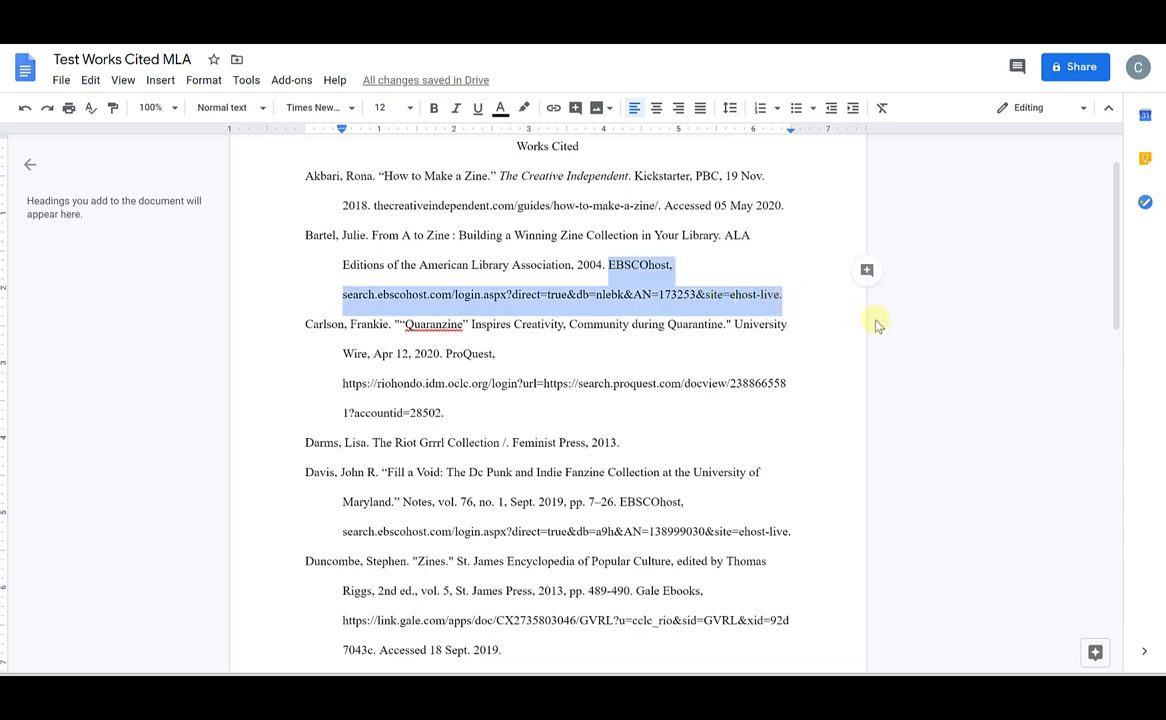
key("BackSpace")
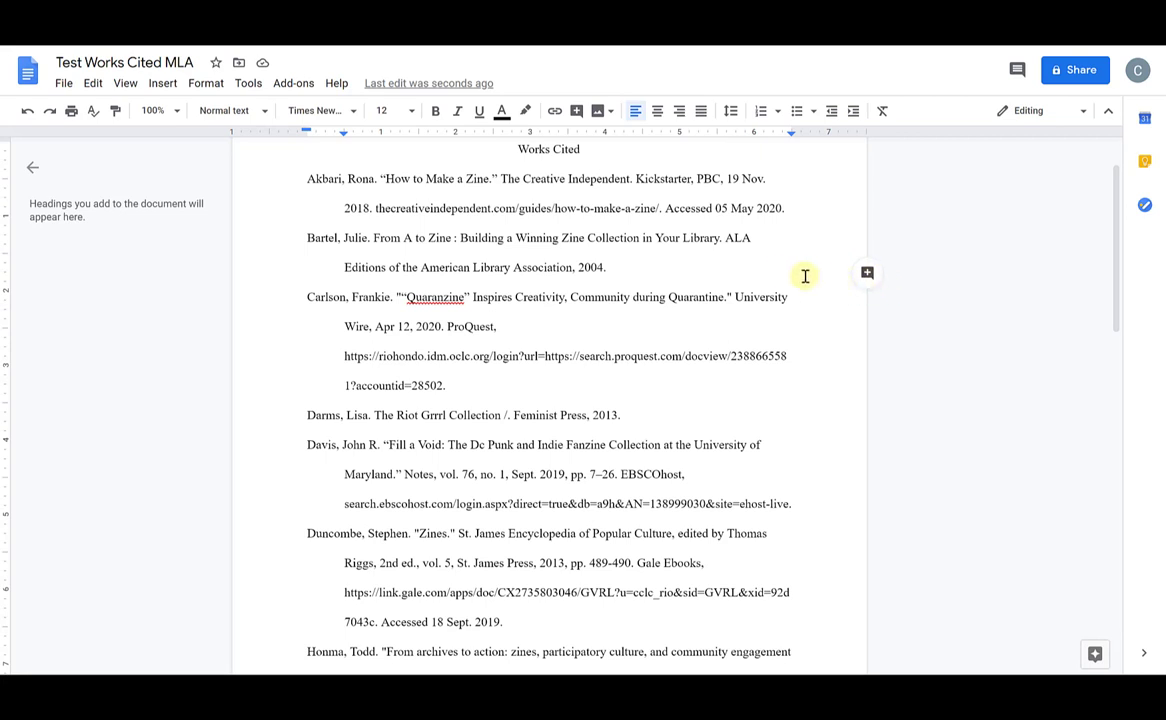
left_click(726, 238)
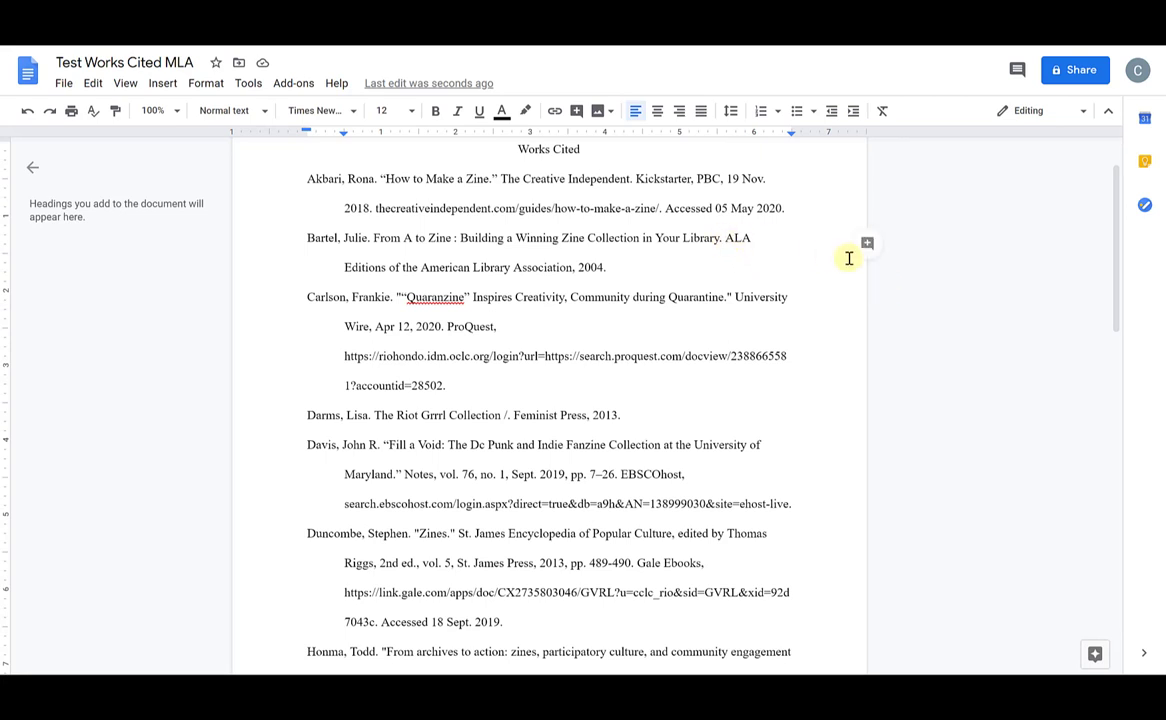
type("E-Book,")
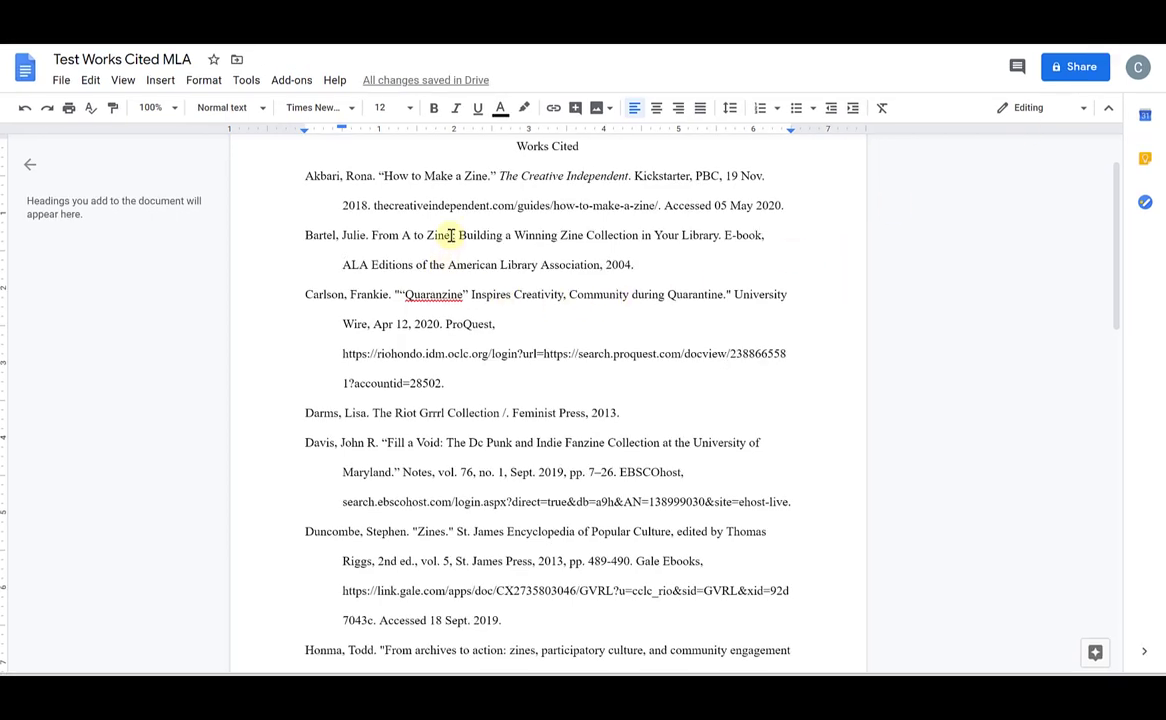
Step: Remove the space before the colon in "From A to Zine: Building a Winning Zine Collection in Your Library" and italicize the title
left_click(452, 235)
key("Delete")
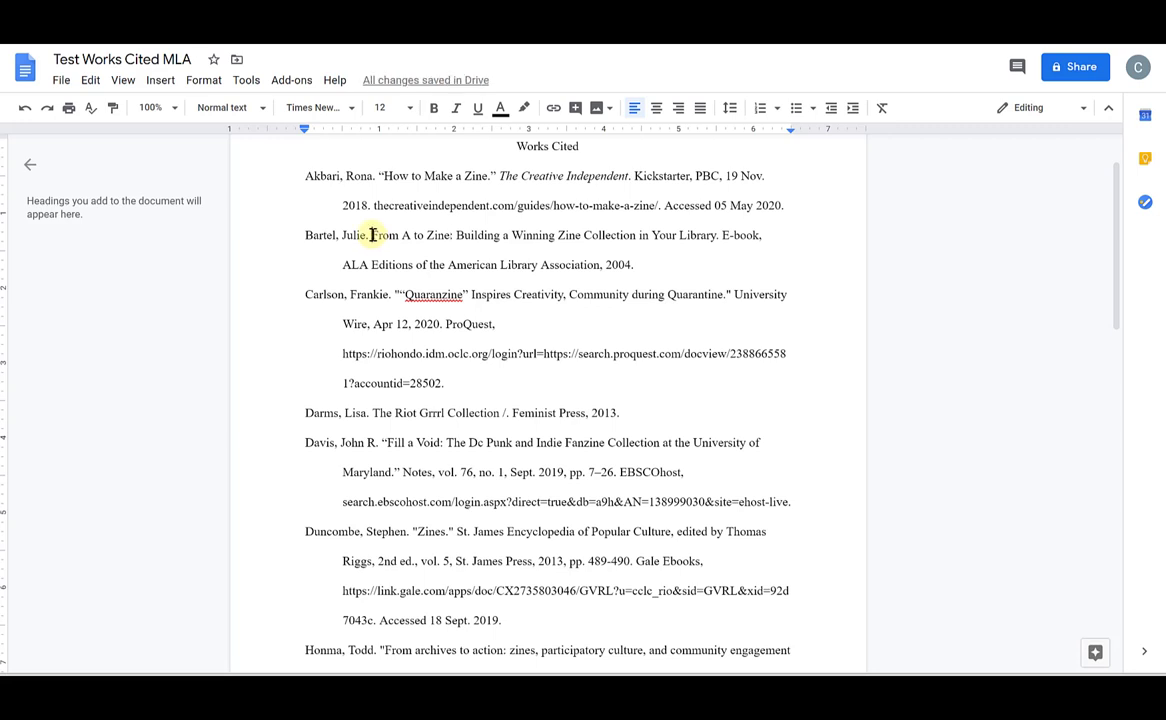
left_click_drag(372, 235, 716, 239)
left_click(456, 108)
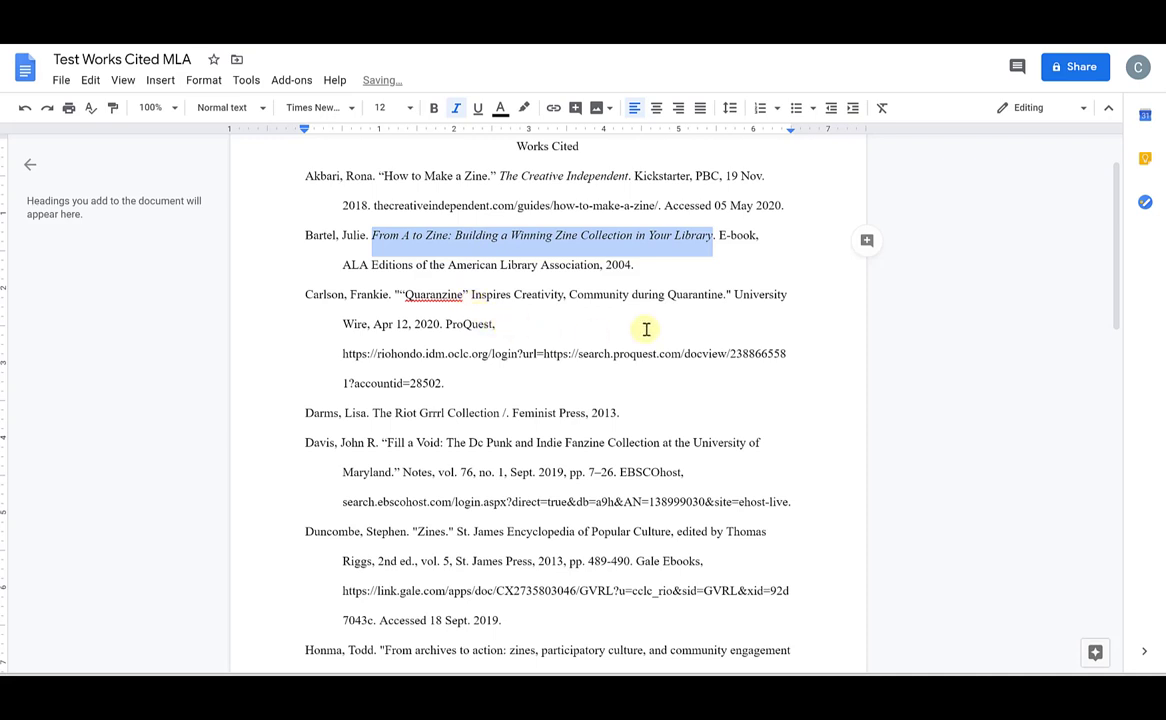
left_click_drag(734, 300, 368, 328)
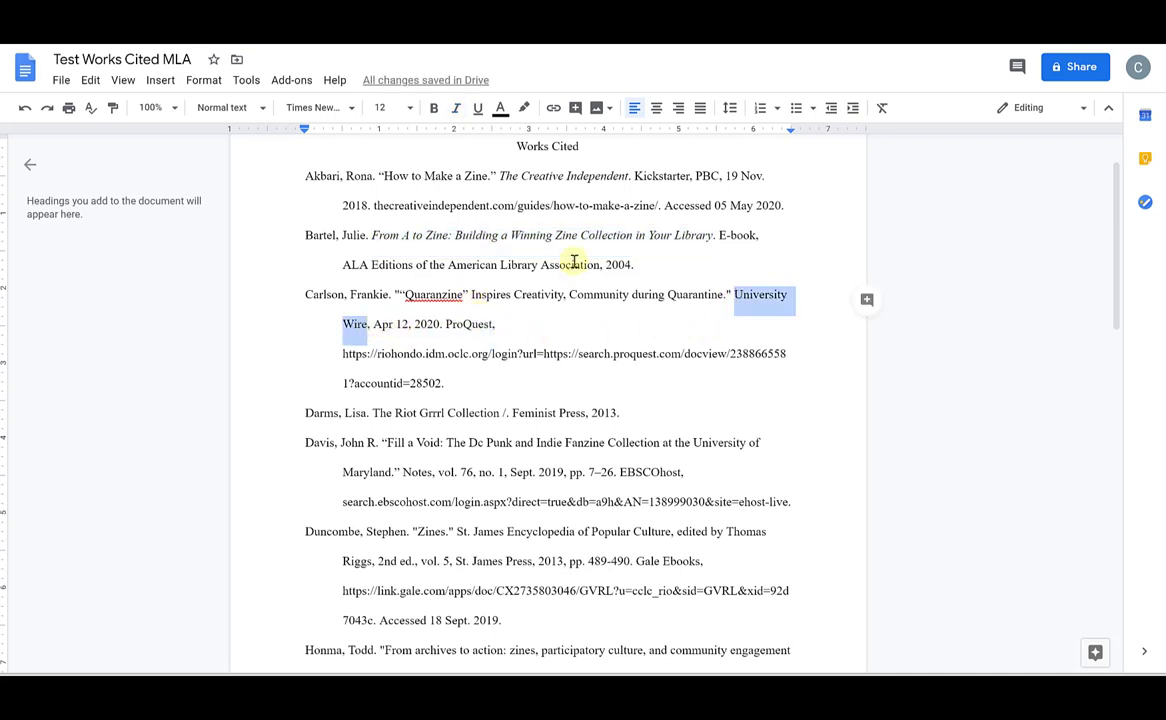
left_click(457, 109)
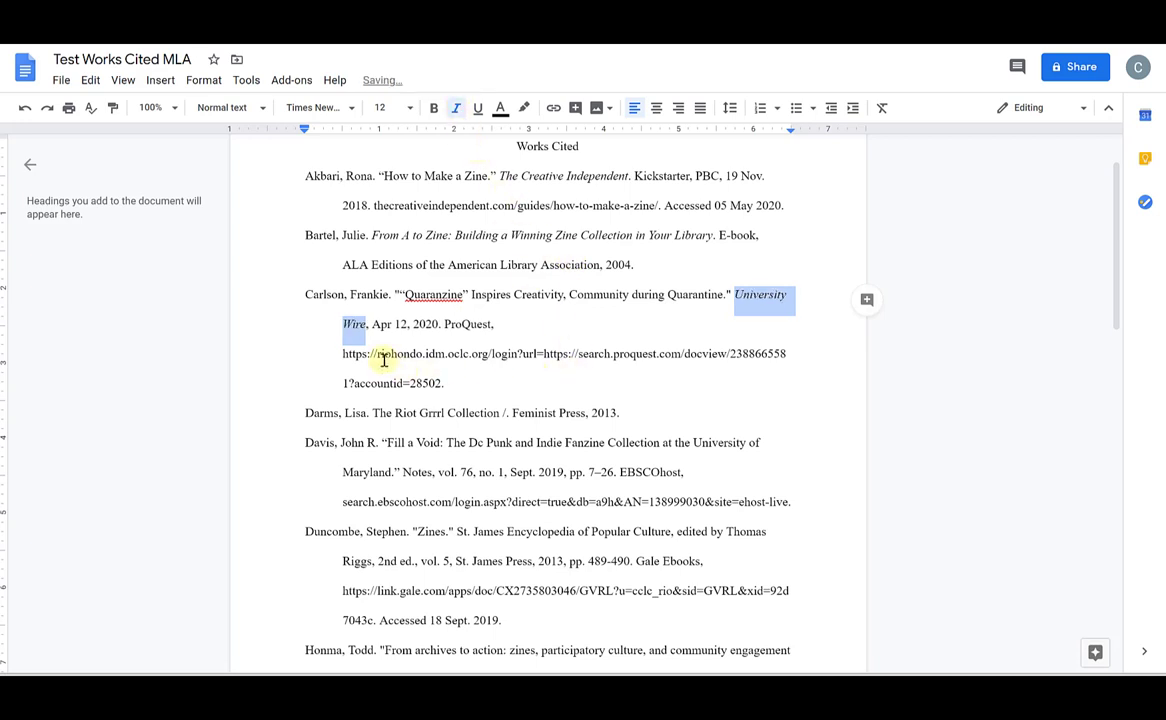
left_click(345, 326)
key("Down")
key("Right")
key("Delete")
key("Delete")
key("Delete")
key("Delete")
key("Delete")
key("Delete")
key("Delete")
key("BackSpace")
scroll(500, 360, "down", 1)
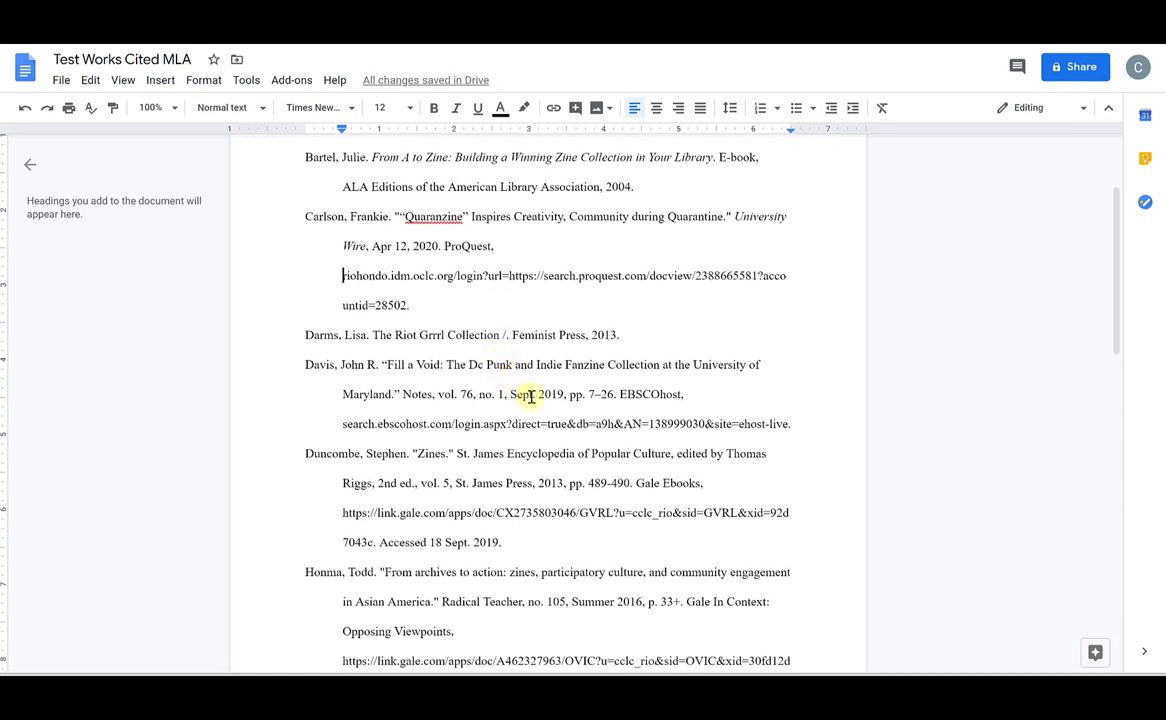
scroll(531, 396, "down", 1)
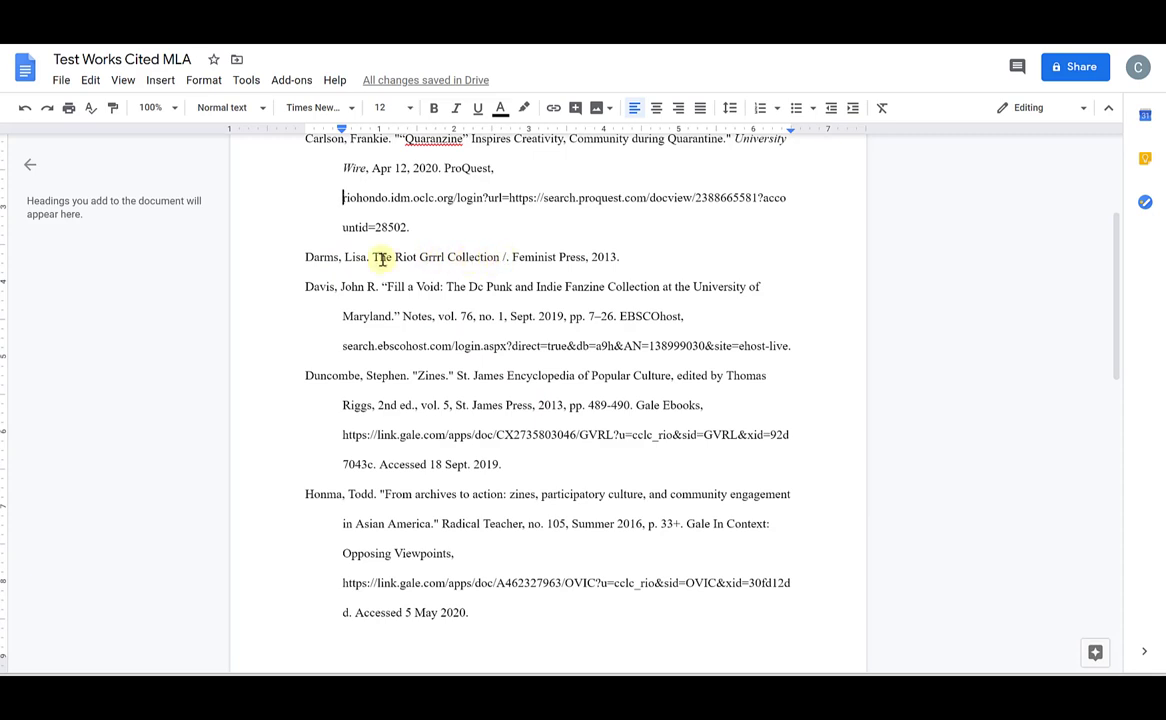
Step: Italicize the title "The Riot Grrrl Collection" and remove the stray space and slash so it ends with just a period
left_click_drag(373, 257, 501, 256)
left_click(456, 108)
left_click(509, 260)
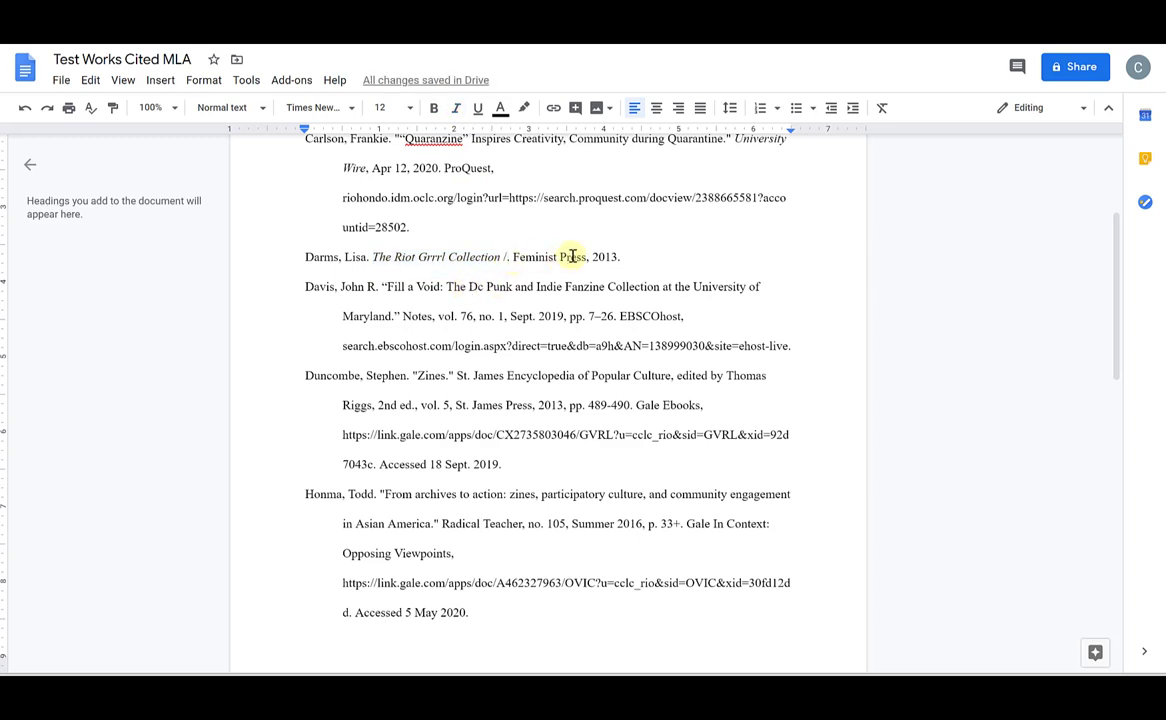
key("BackSpace")
key("BackSpace")
key("BackSpace")
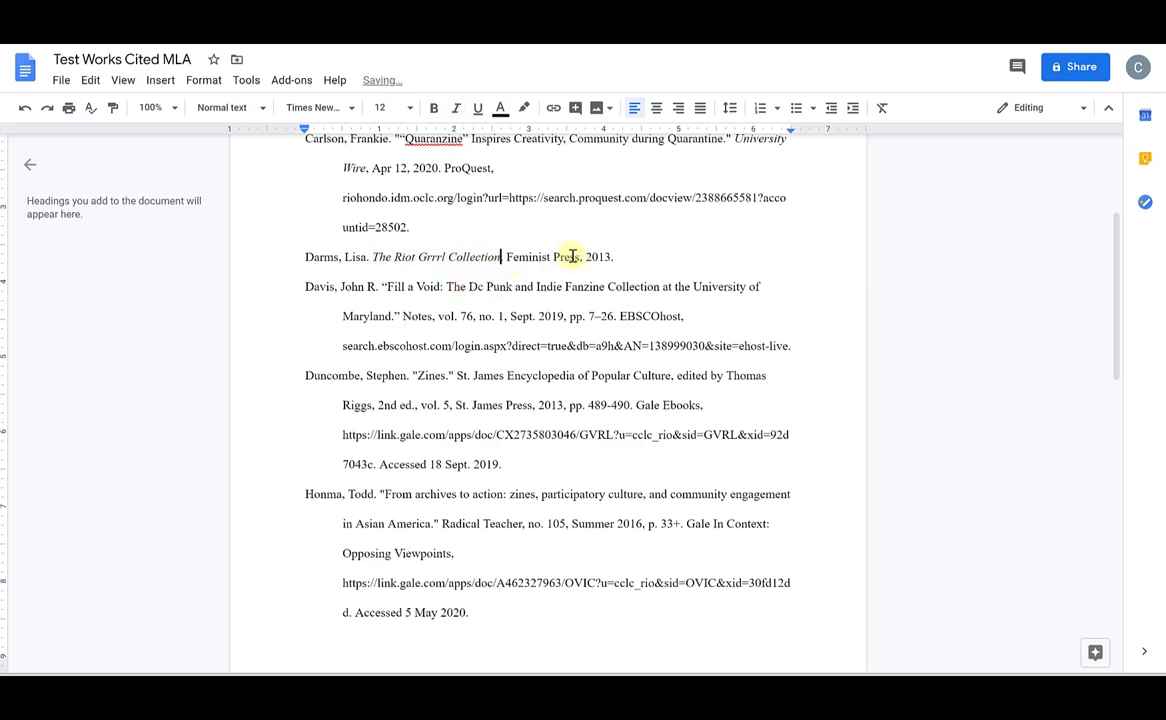
type(".")
Step: Italicize the journal title "Notes" and the database name "EBSCOhost" in the "Fill a Void" citation
double_click(410, 318)
left_click(456, 107)
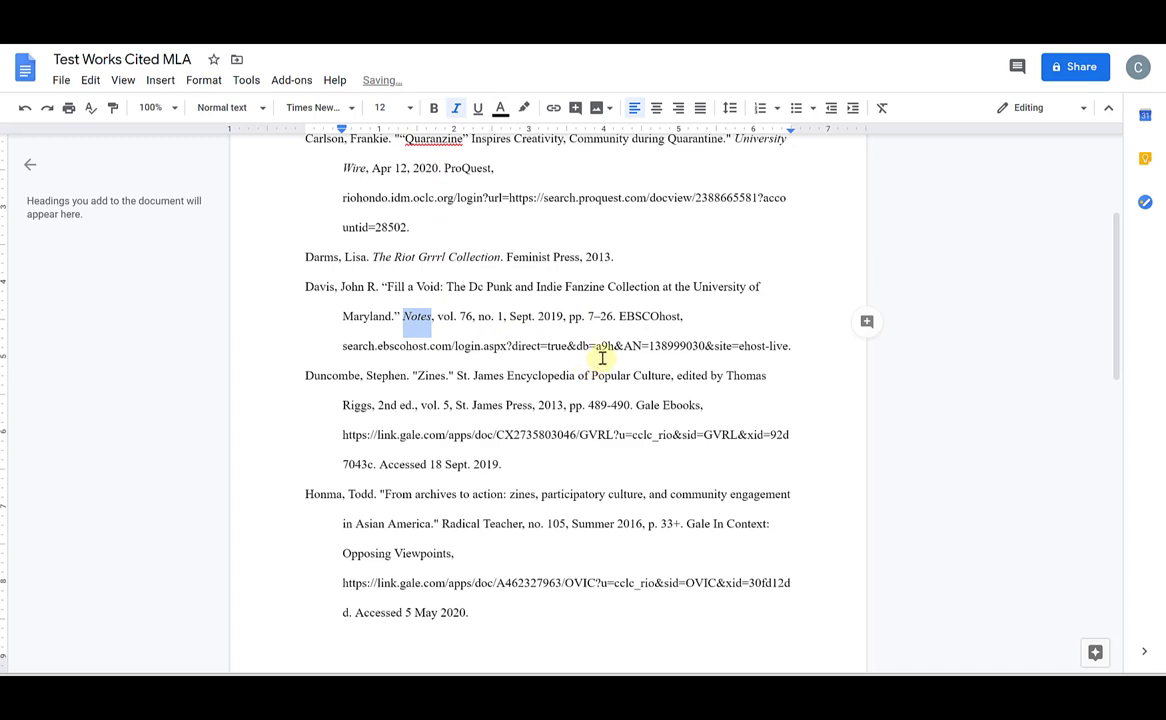
double_click(633, 316)
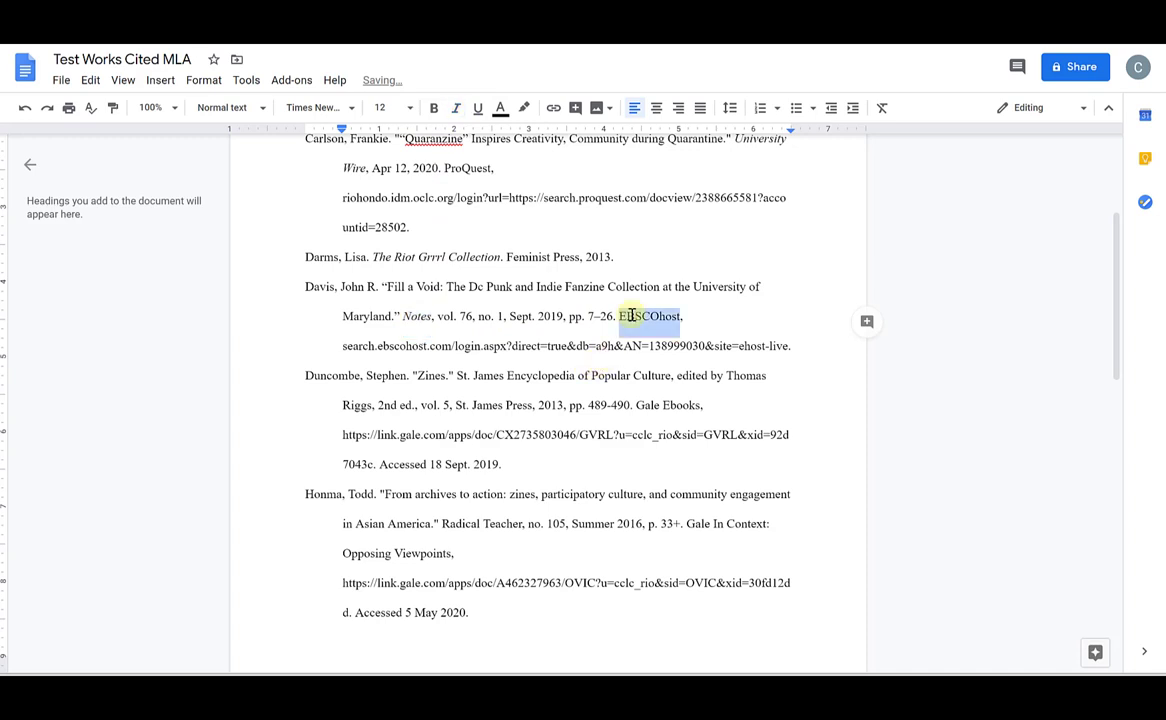
left_click(456, 109)
left_click(528, 376)
Step: Italicize "St. James Encyclopedia of Popular Culture" in the "Zines" encyclopedia citation
scroll(531, 377, "down", 2)
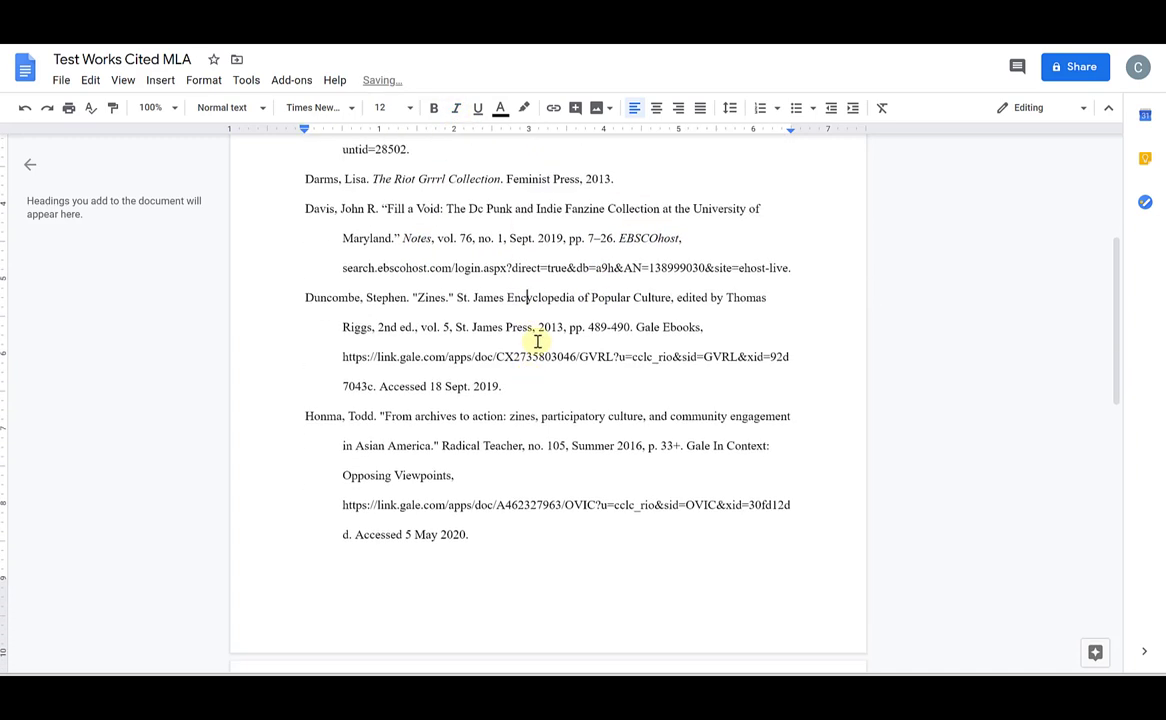
left_click_drag(459, 300, 671, 302)
left_click(456, 108)
left_click(588, 328)
scroll(540, 333, "down", 2)
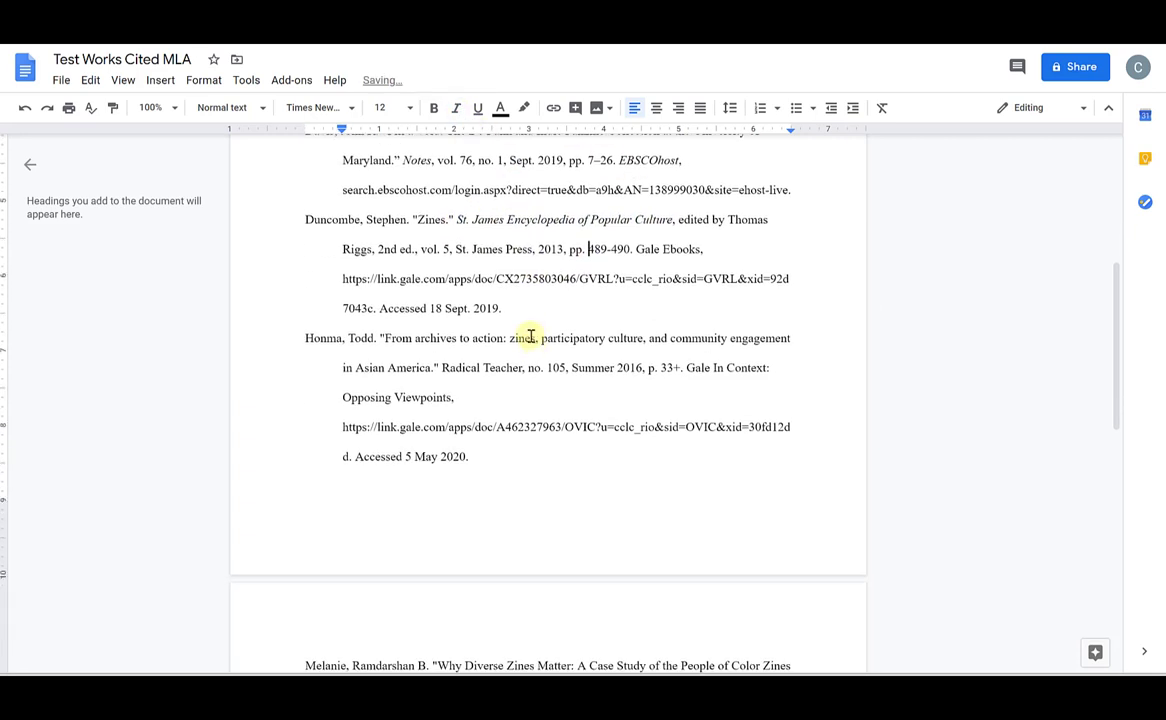
left_click(378, 278)
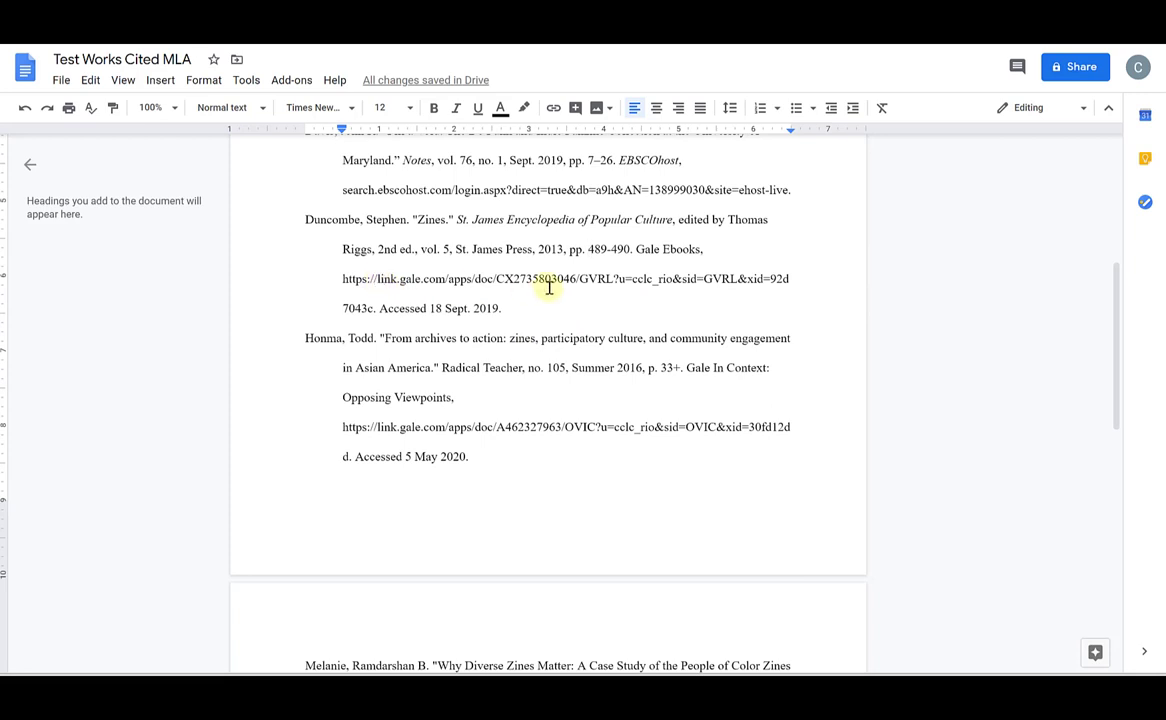
key("BackSpace")
key("BackSpace")
key("BackSpace")
key("BackSpace")
key("BackSpace")
key("BackSpace")
key("BackSpace")
key("BackSpace")
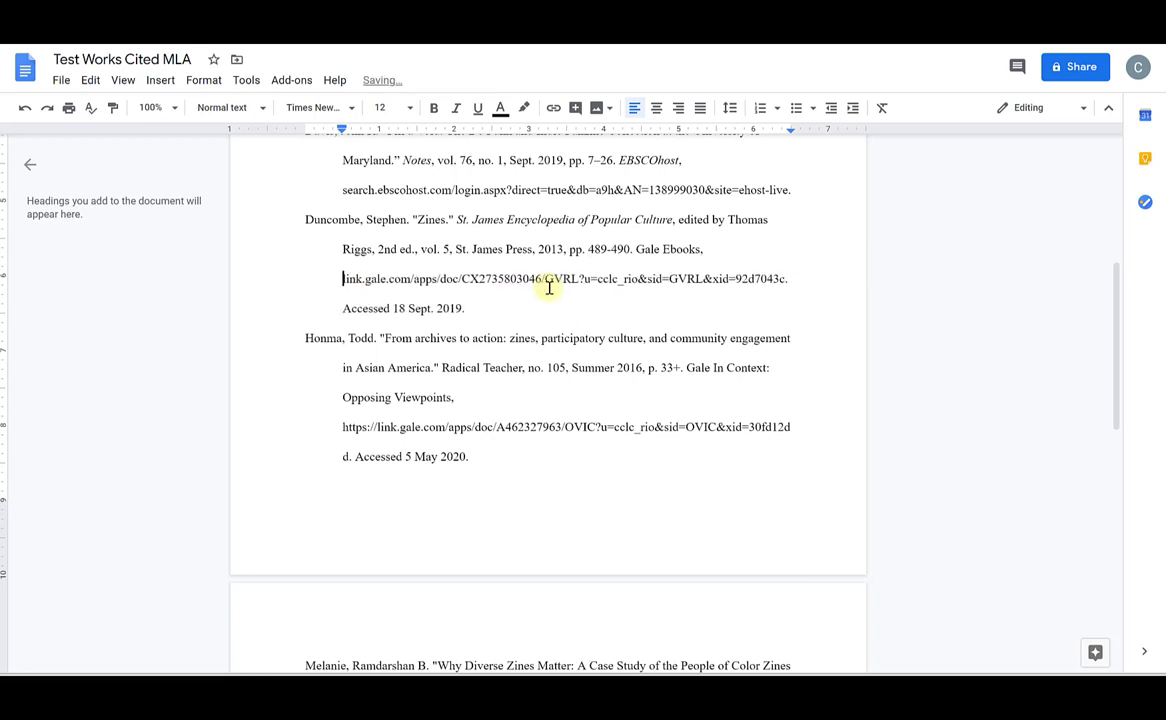
Step: Italicize "Radical Teacher" and "Gale In Context: Opposing Viewpoints" in the "From archives to action" citation
scroll(544, 292, "down", 1)
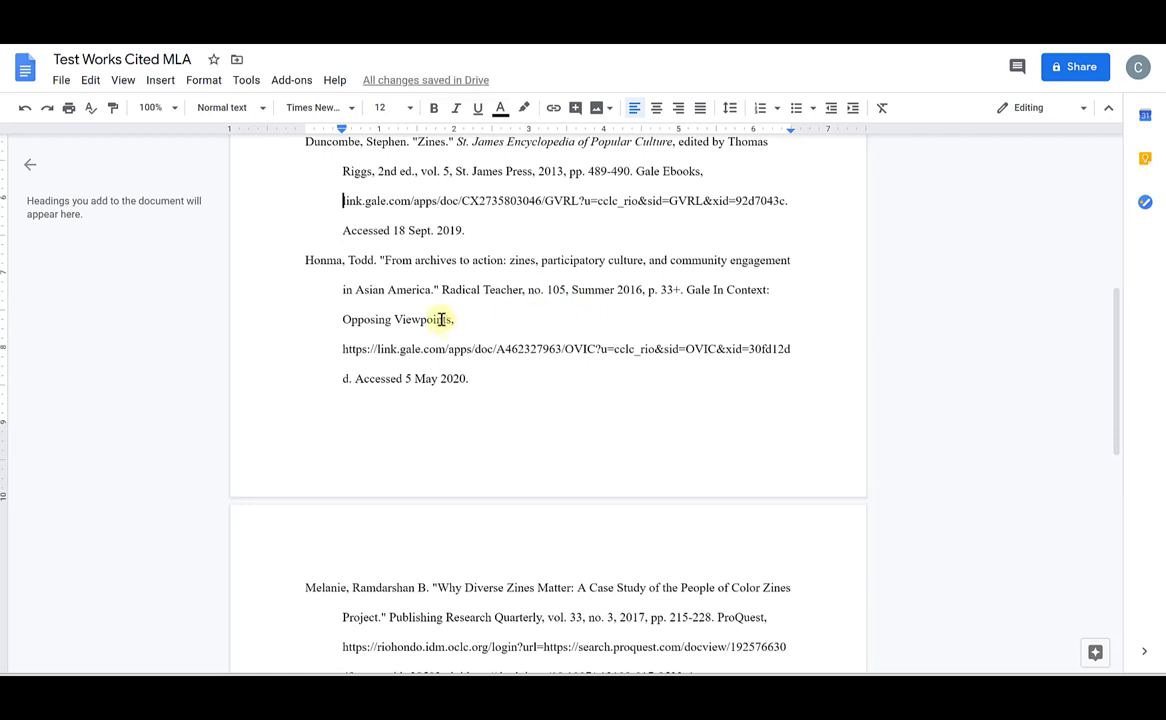
left_click_drag(442, 290, 522, 290)
left_click(458, 108)
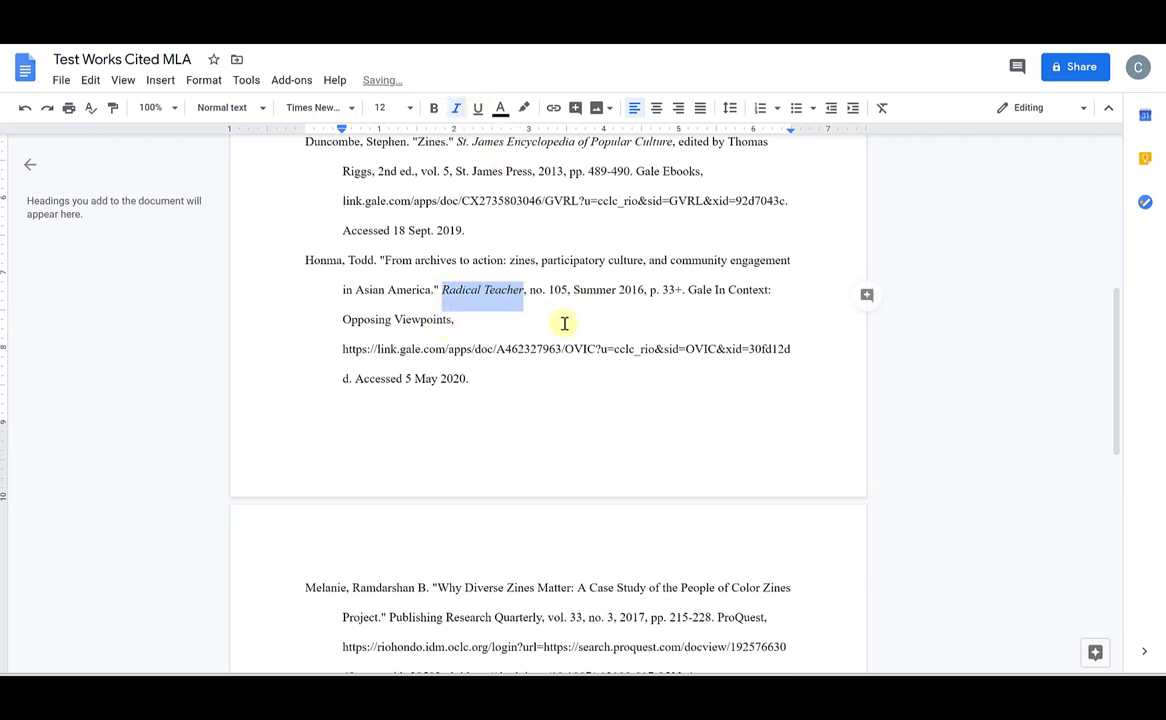
left_click(563, 323)
left_click_drag(689, 292, 452, 318)
left_click(455, 109)
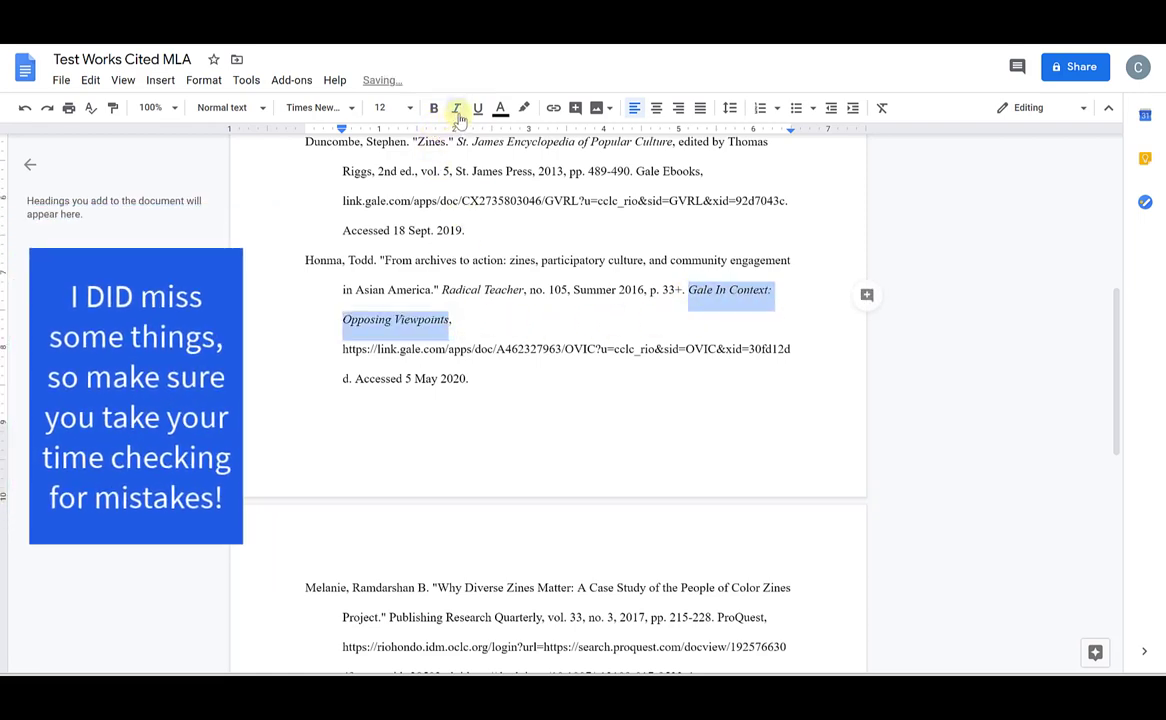
left_click(562, 313)
scroll(564, 315, "down", 1)
scroll(564, 315, "down", 1)
scroll(562, 315, "up", 1)
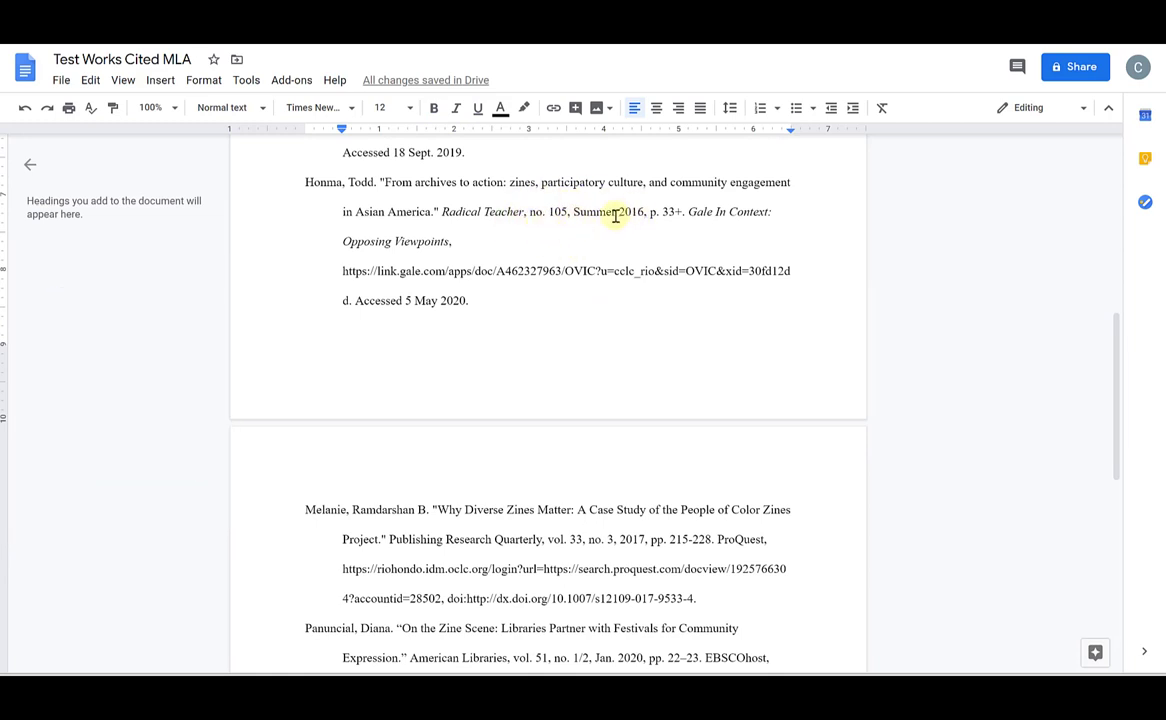
left_click(377, 271)
key("BackSpace")
key("BackSpace")
key("BackSpace")
key("BackSpace")
key("BackSpace")
key("BackSpace")
key("BackSpace")
key("BackSpace")
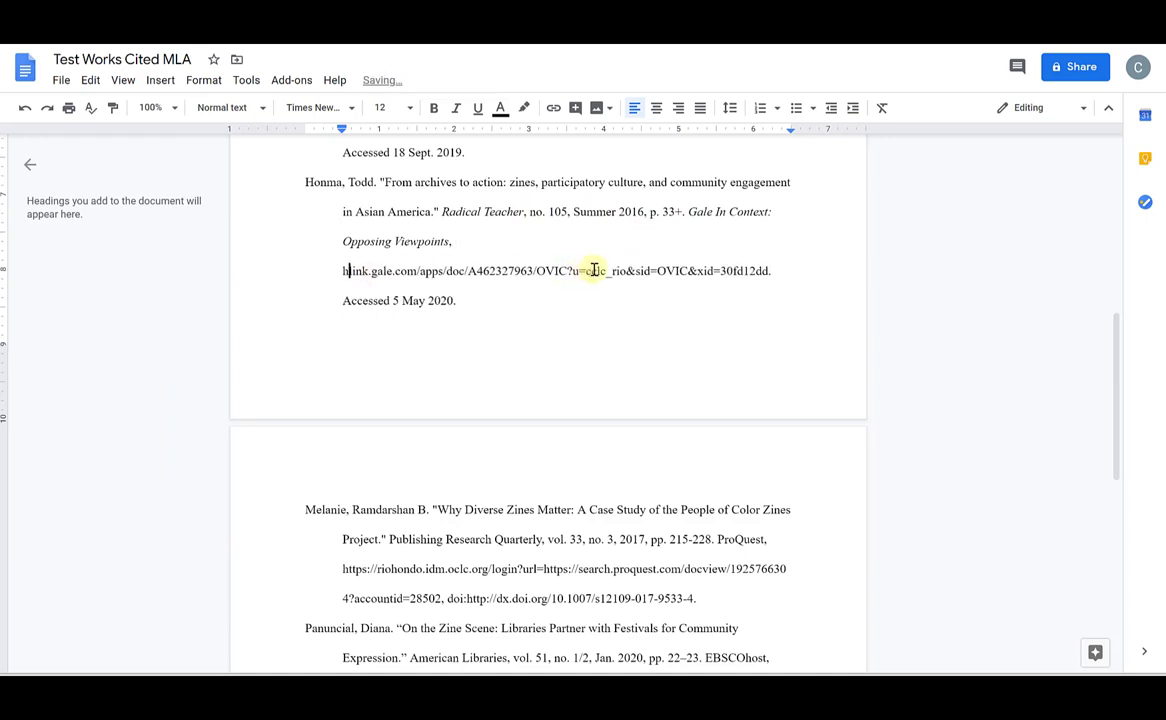
Step: Italicize "Publishing Research Quarterly" in the "Why Diverse Zines Matter" citation and select the DOI at its end
scroll(593, 268, "down", 1)
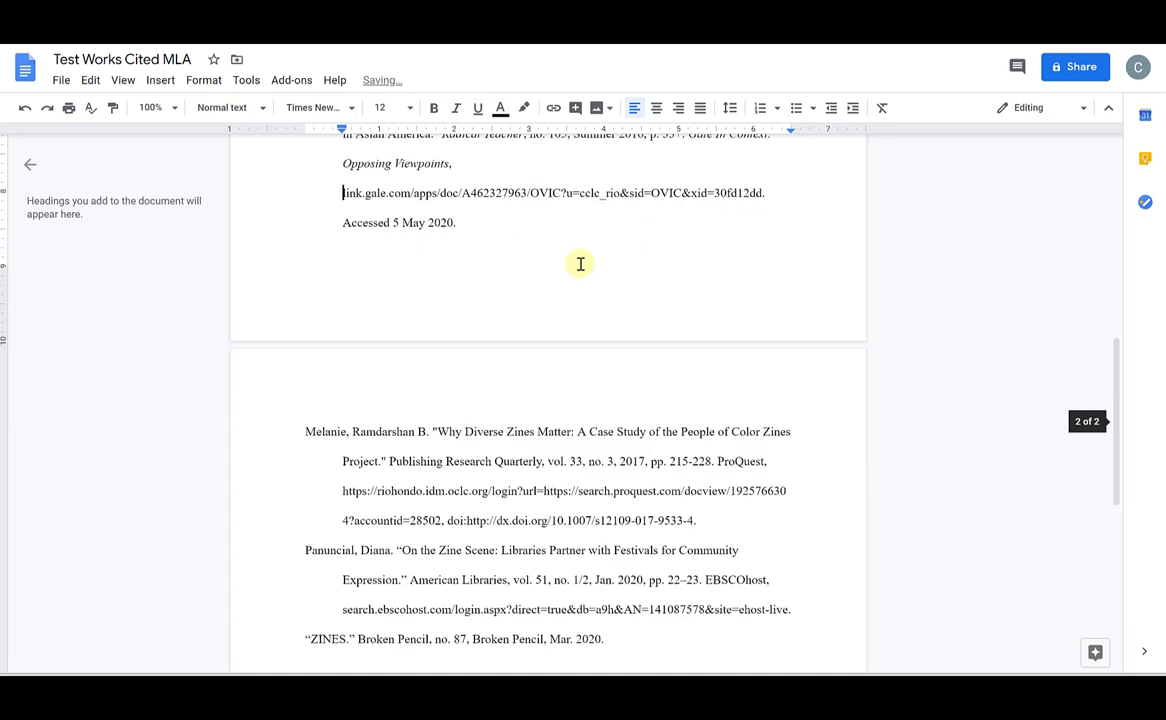
scroll(577, 265, "up", 1)
scroll(573, 275, "down", 1)
scroll(573, 275, "down", 4)
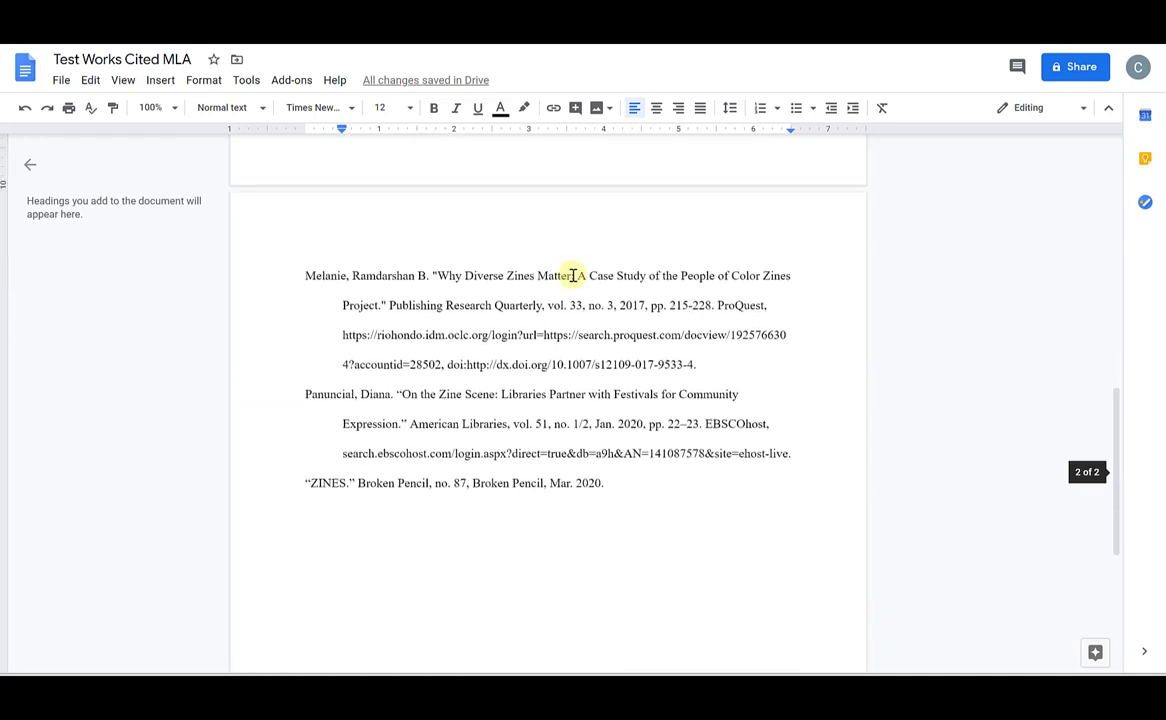
scroll(513, 313, "down", 2)
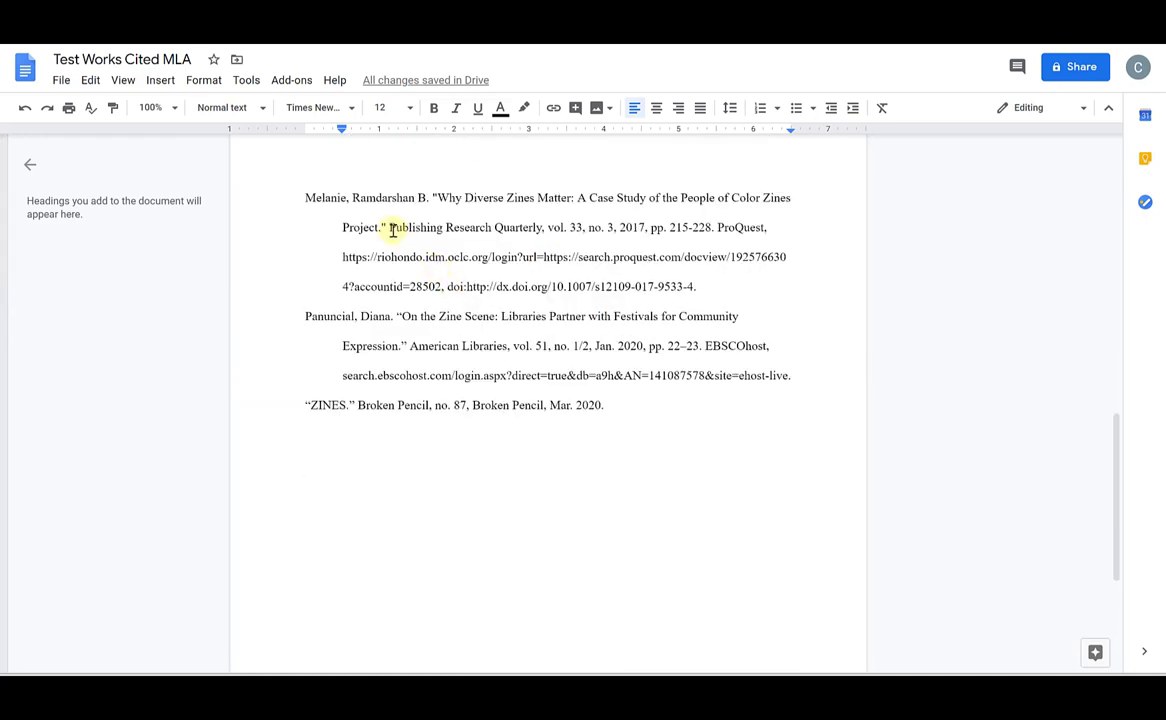
left_click_drag(389, 227, 537, 227)
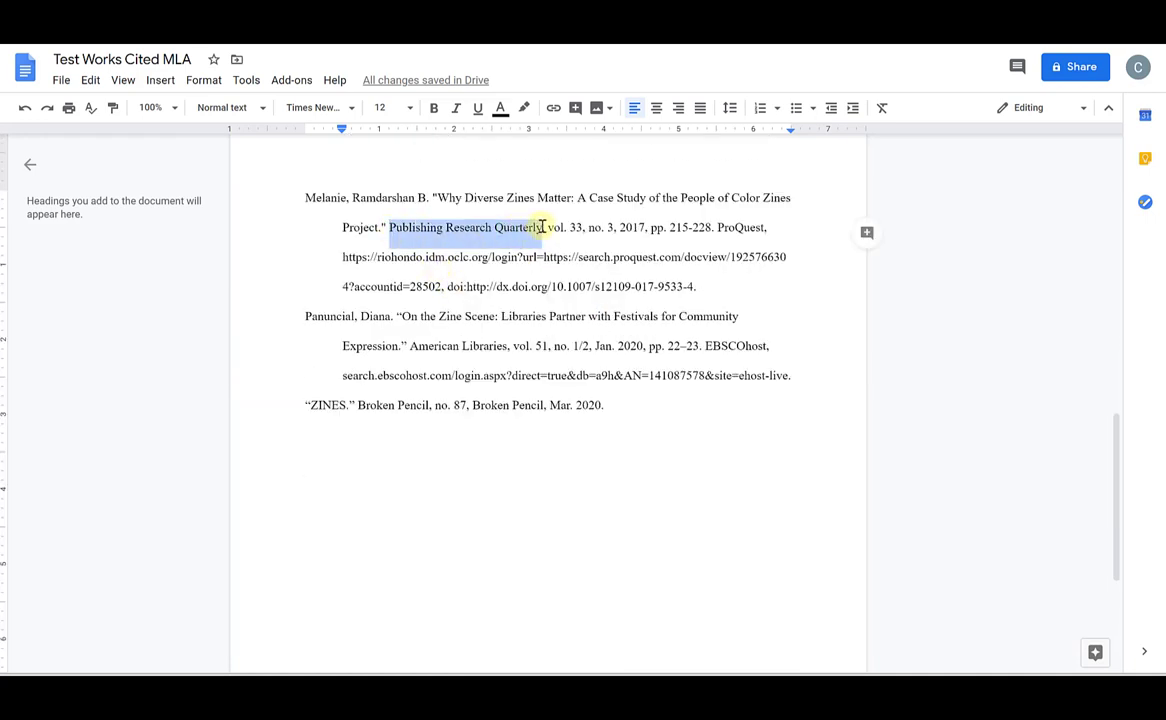
left_click(456, 107)
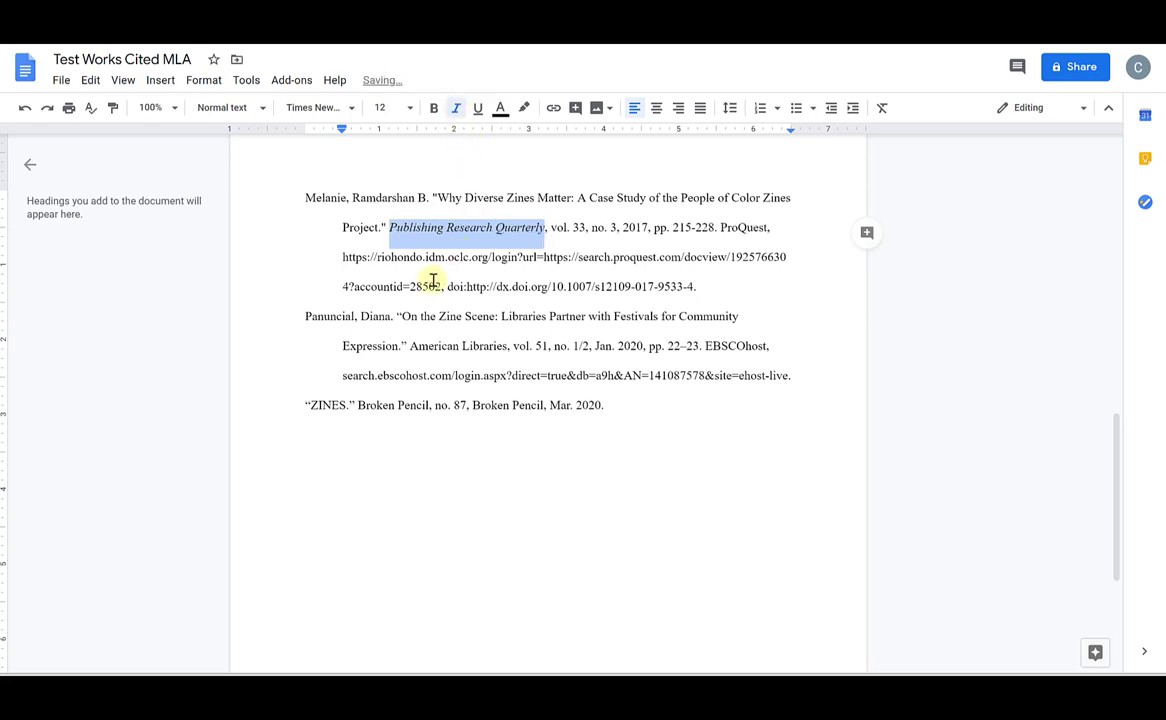
left_click(380, 260)
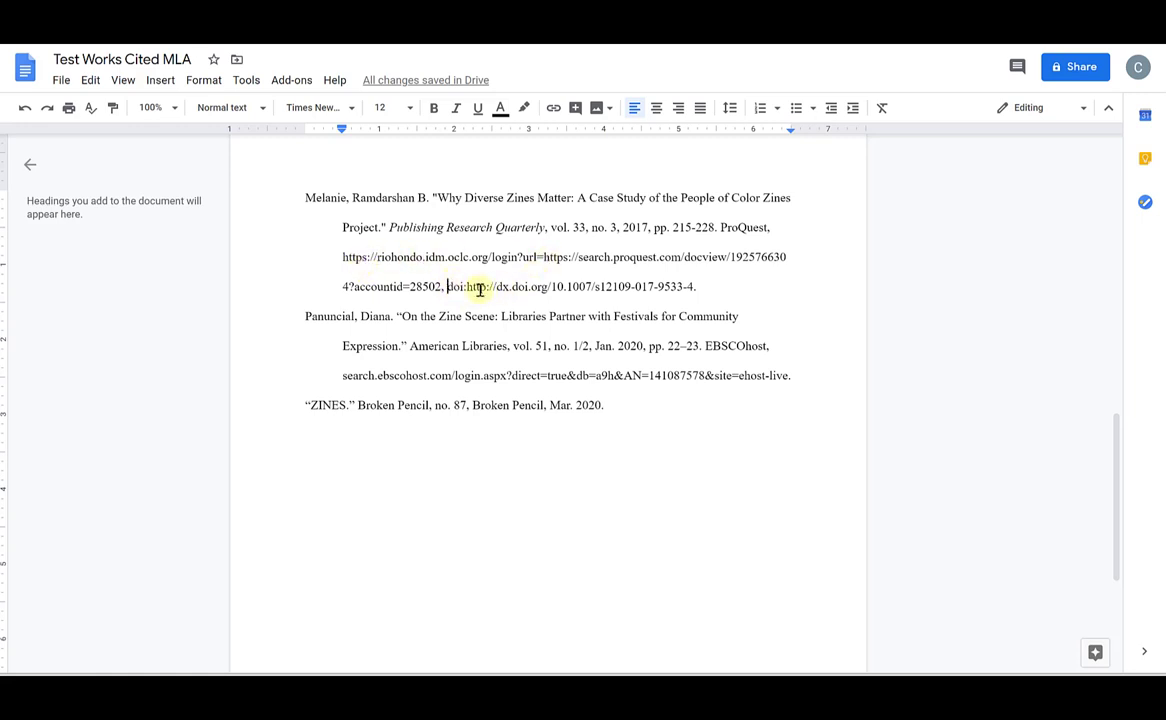
left_click_drag(447, 287, 697, 287)
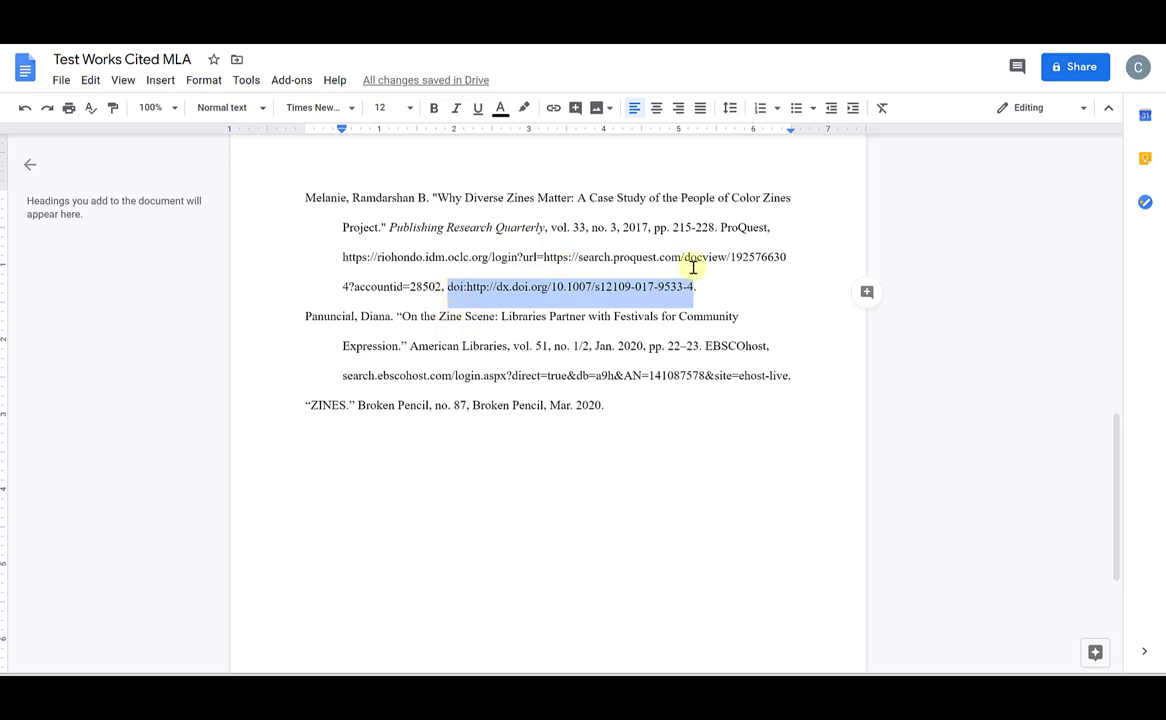
Step: Italicize "American Libraries" and "EBSCOhost" in the "On the Zine Scene" citation
left_click(549, 318)
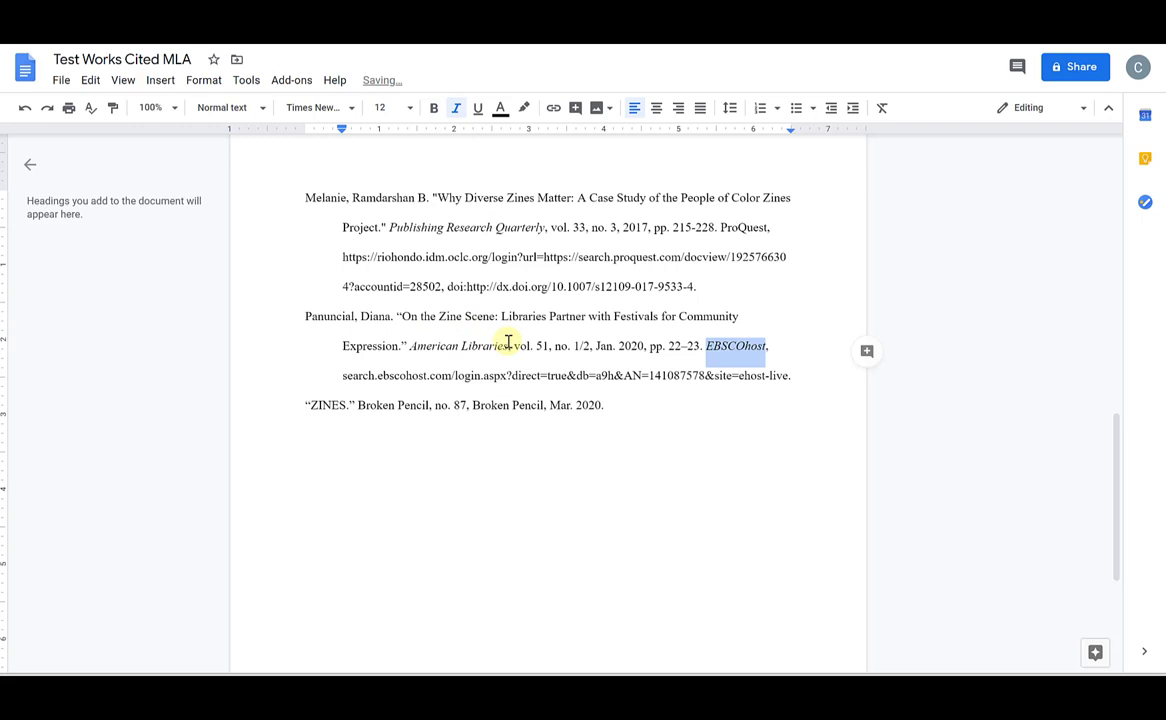
left_click(528, 346)
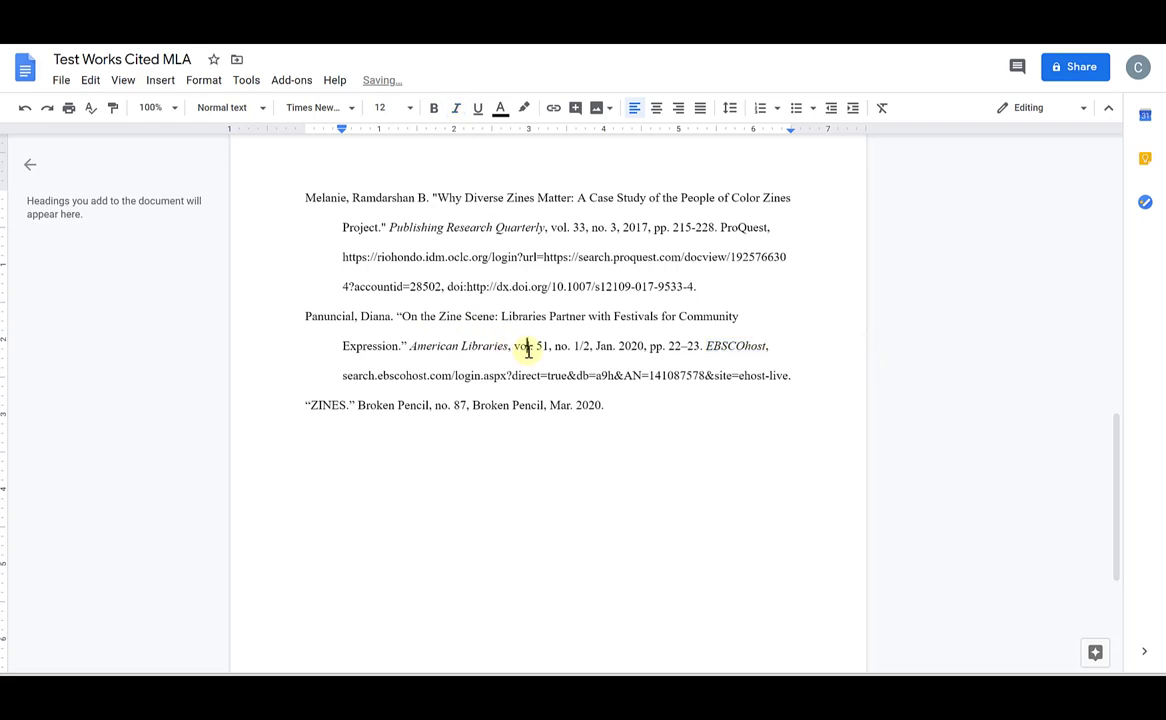
Step: Change the all-caps title "ZINES" in the last citation to "Zines"
scroll(528, 346, "down", 1)
left_click(321, 328)
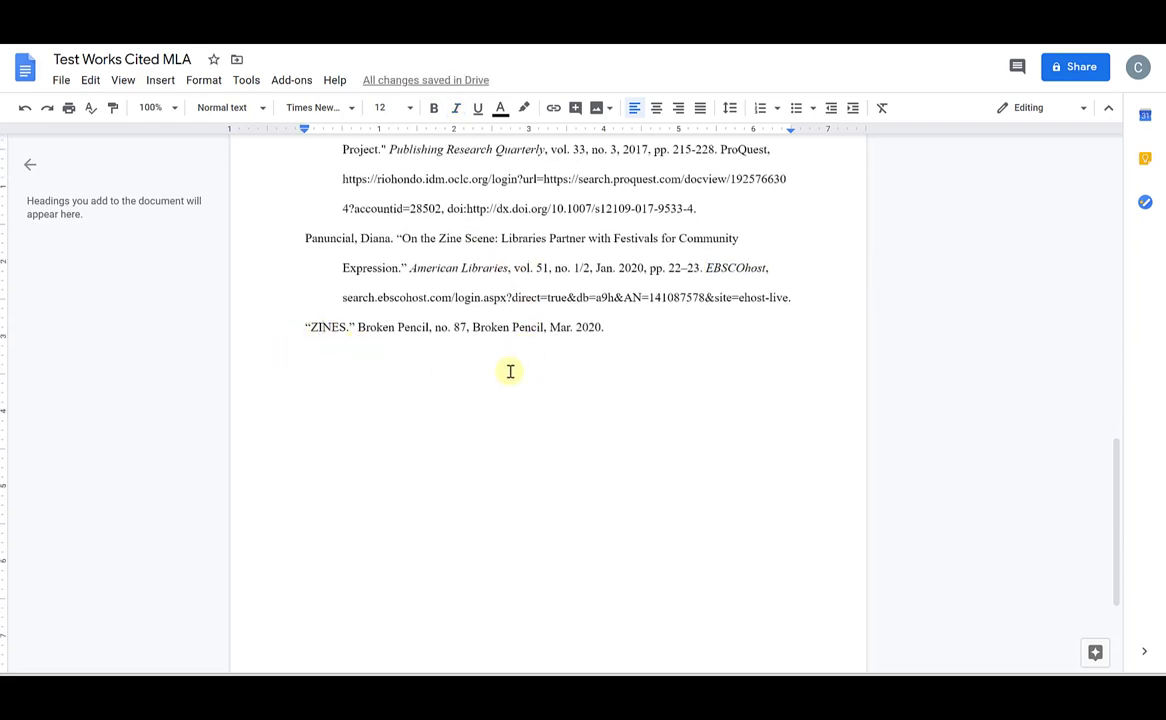
left_click(346, 327)
key("BackSpace")
key("BackSpace")
key("BackSpace")
key("BackSpace")
type("ines")
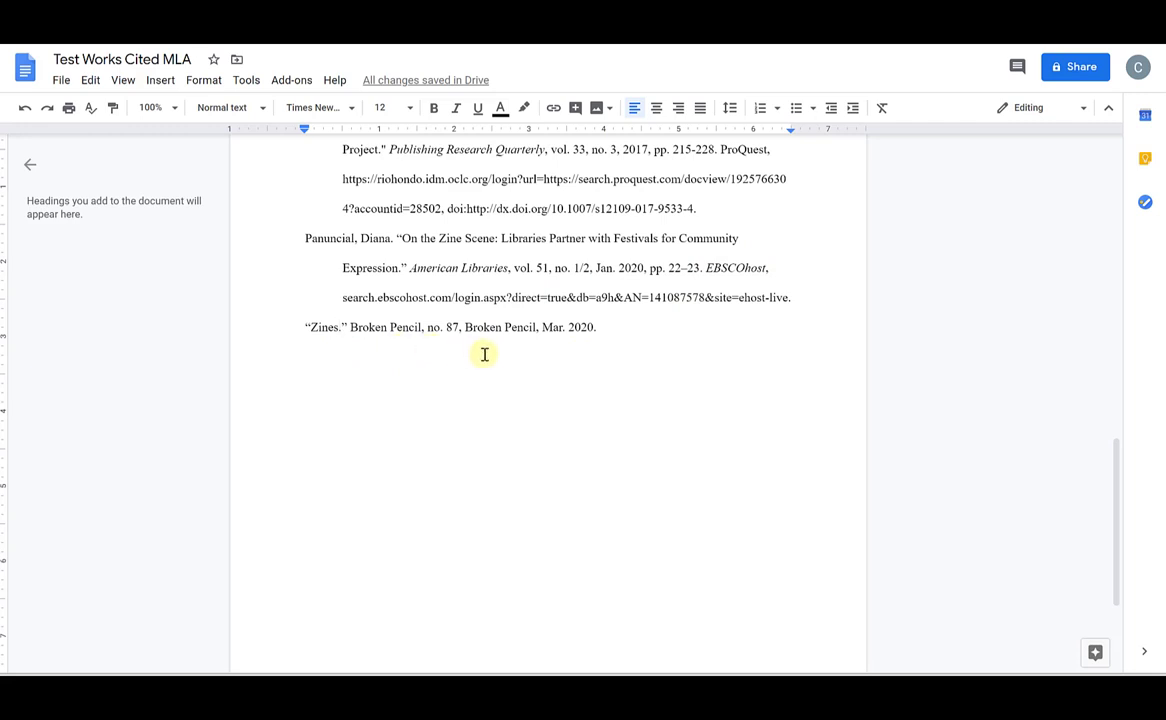
type(".")
Step: Delete the repeated publisher name "Broken Pencil" after "no. 87" in the last citation along with its extra comma
left_click_drag(465, 330, 538, 330)
key("BackSpace")
key("BackSpace")
key("BackSpace")
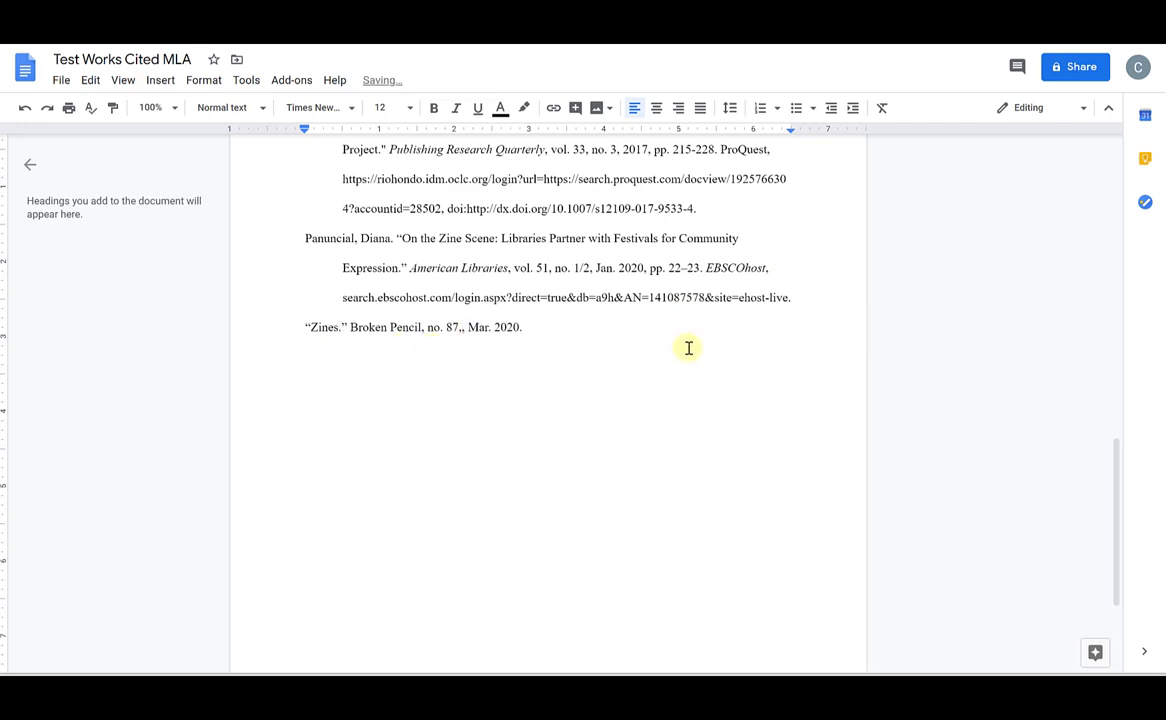
key("BackSpace")
key("BackSpace")
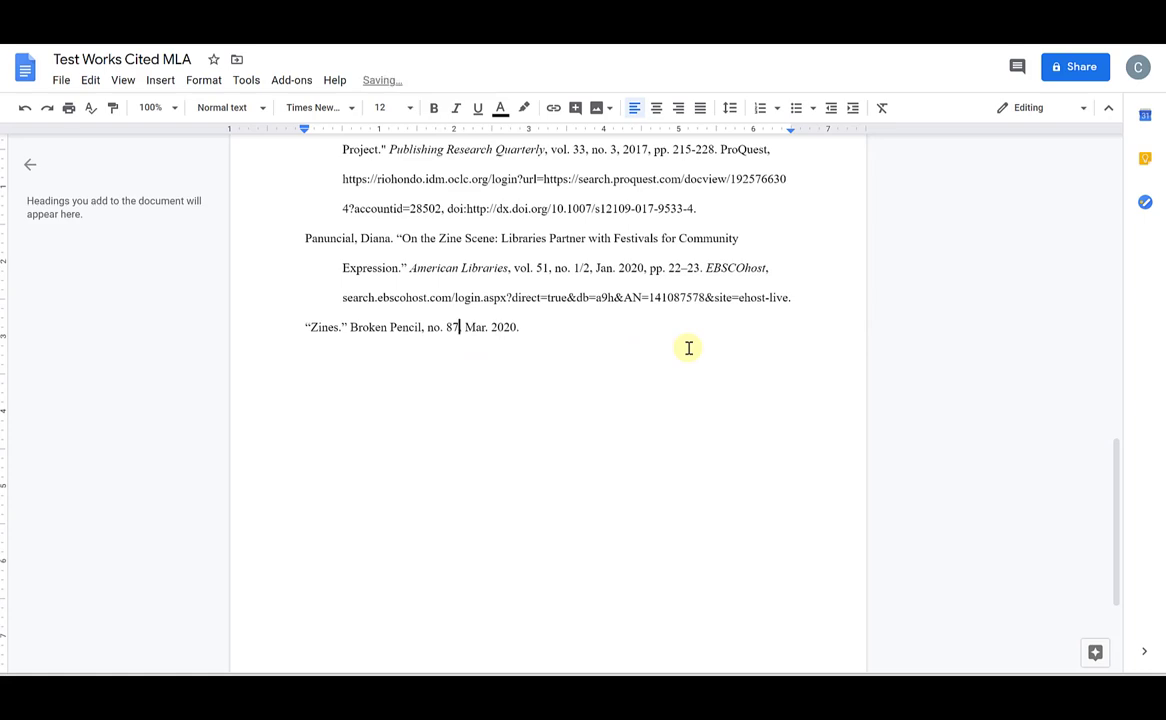